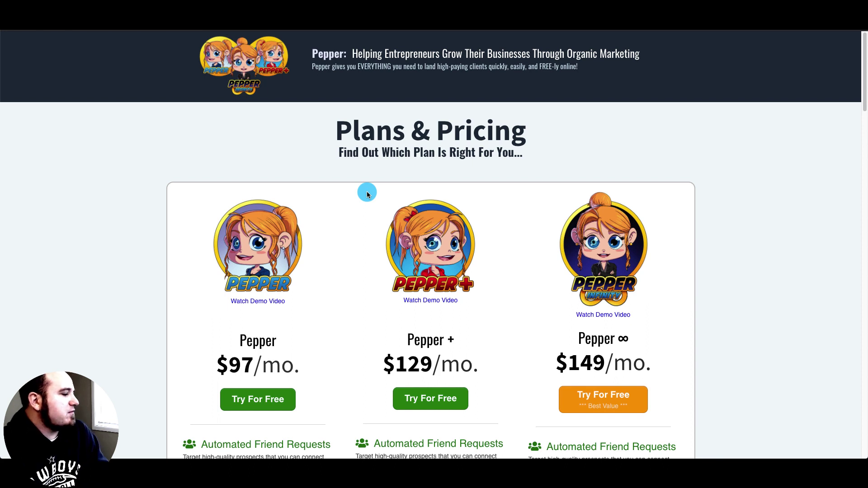
Scroll through the feature lists of the Pepper $97, Pepper + $129 and Pepper ∞ $149 plans
scroll(367, 194, "down", 3)
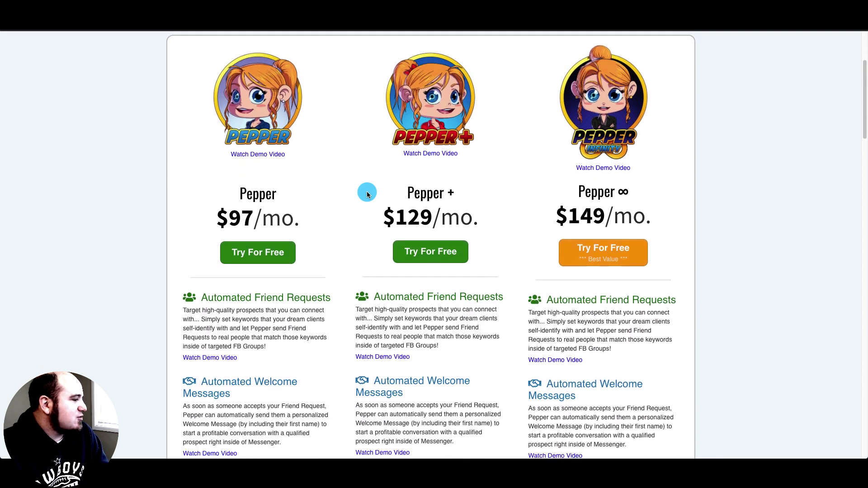
scroll(367, 191, "down", 1)
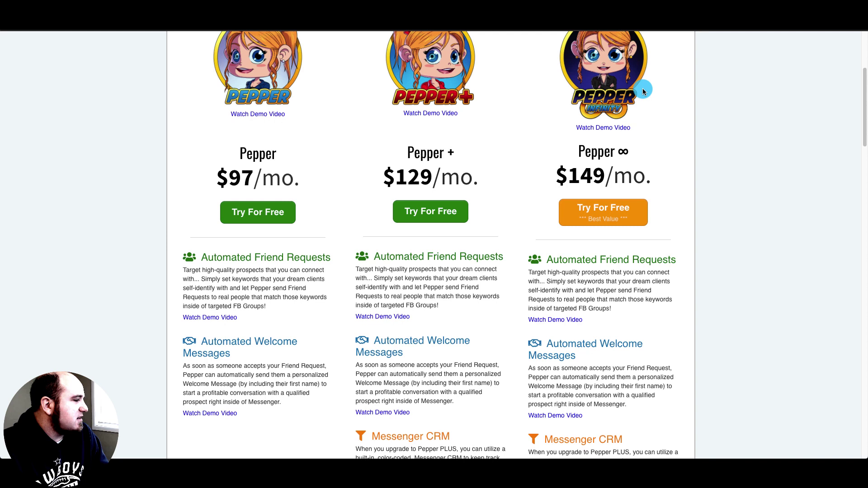
scroll(331, 205, "down", 2)
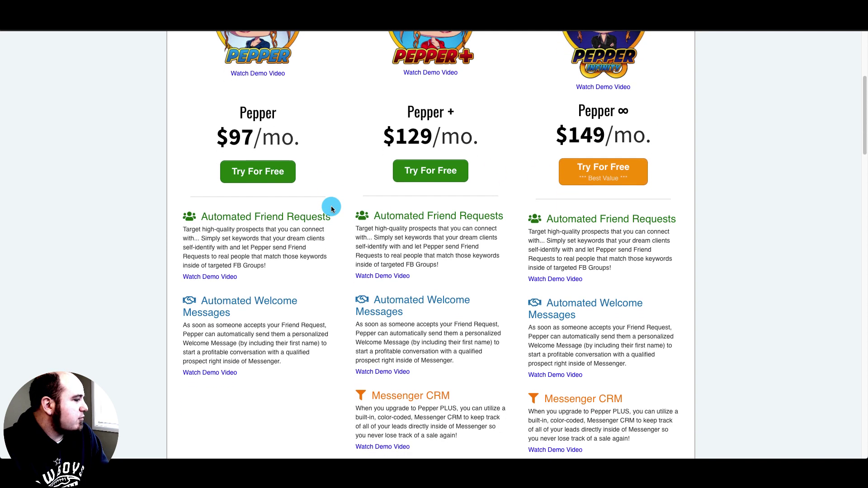
scroll(332, 204, "up", 3)
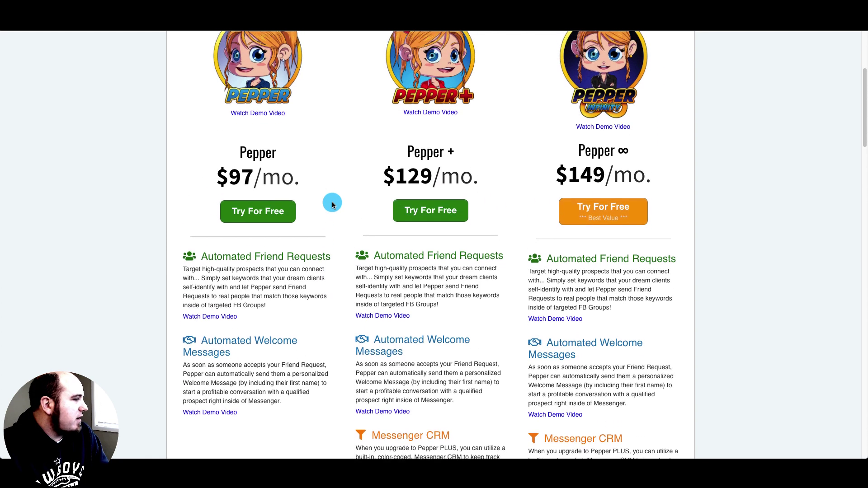
scroll(331, 204, "down", 4)
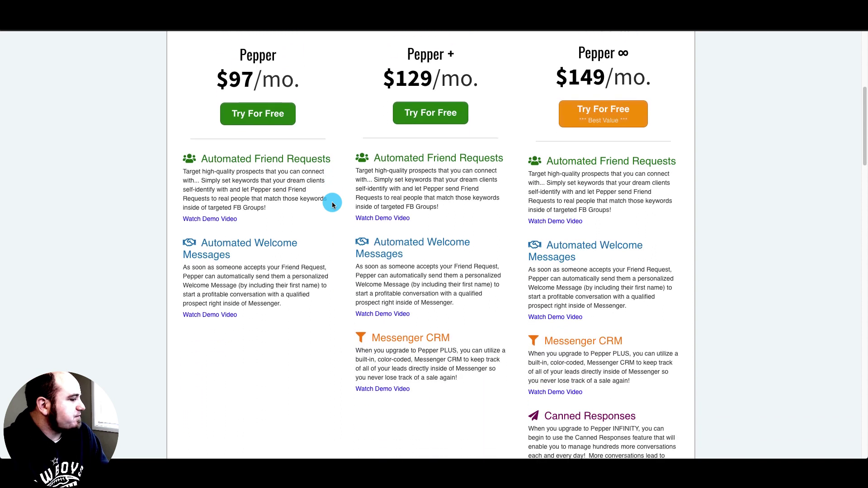
scroll(332, 204, "up", 1)
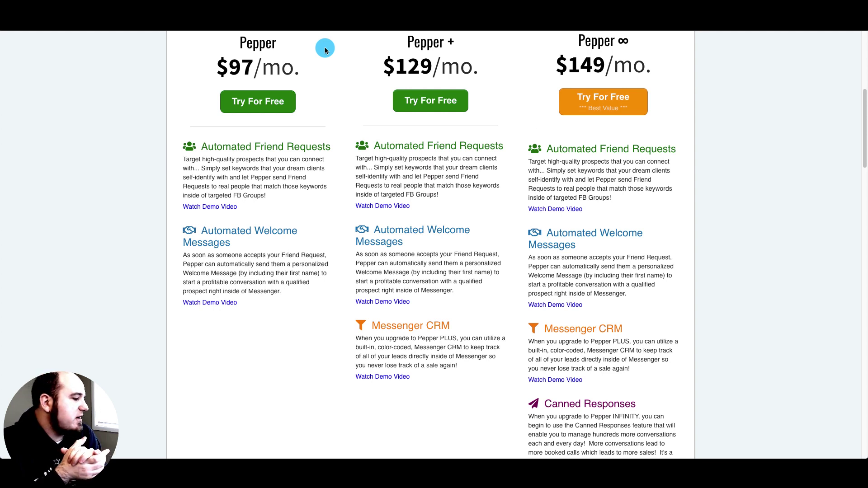
Scroll down briefly, then back up to the Plans & Pricing heading and plan mascots
scroll(325, 49, "down", 1)
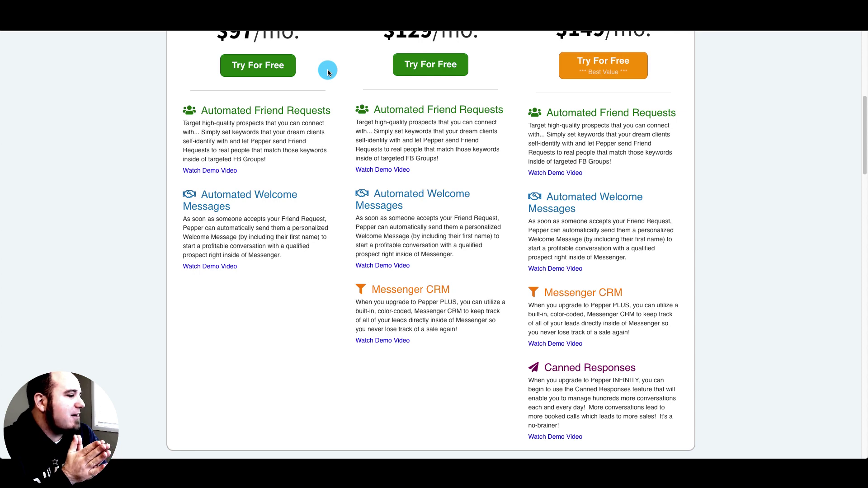
scroll(327, 69, "up", 5)
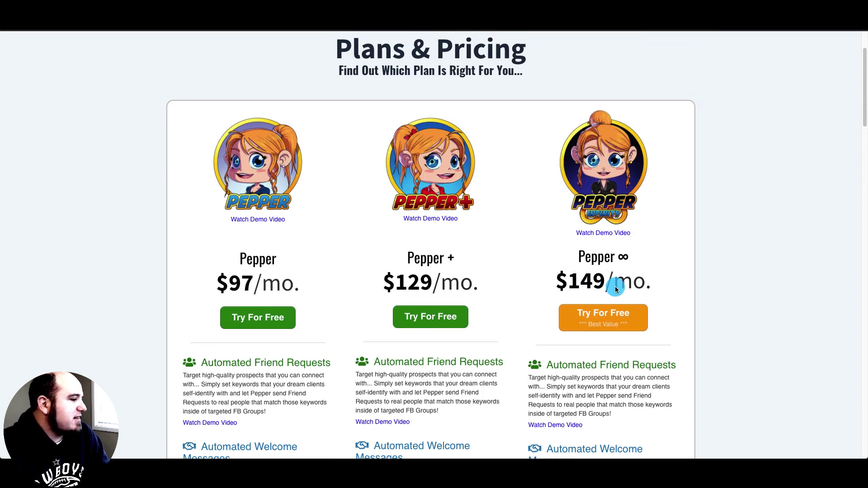
left_click(607, 318)
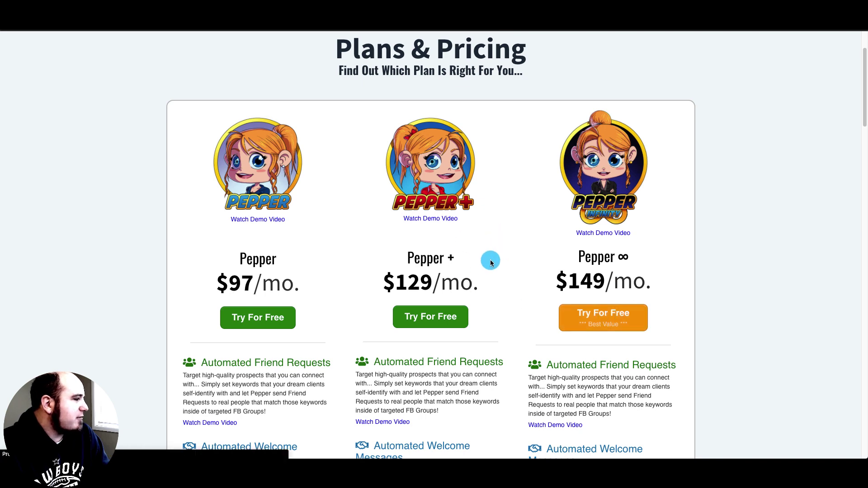
scroll(388, 217, "down", 2)
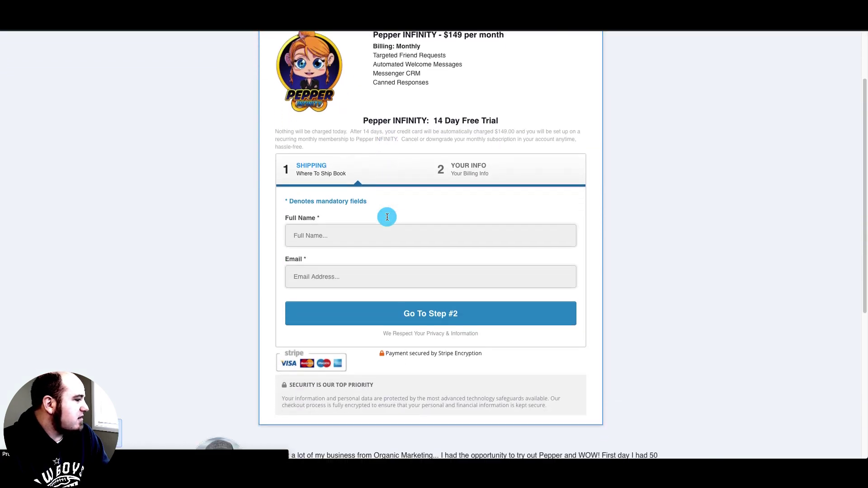
scroll(442, 210, "down", 3)
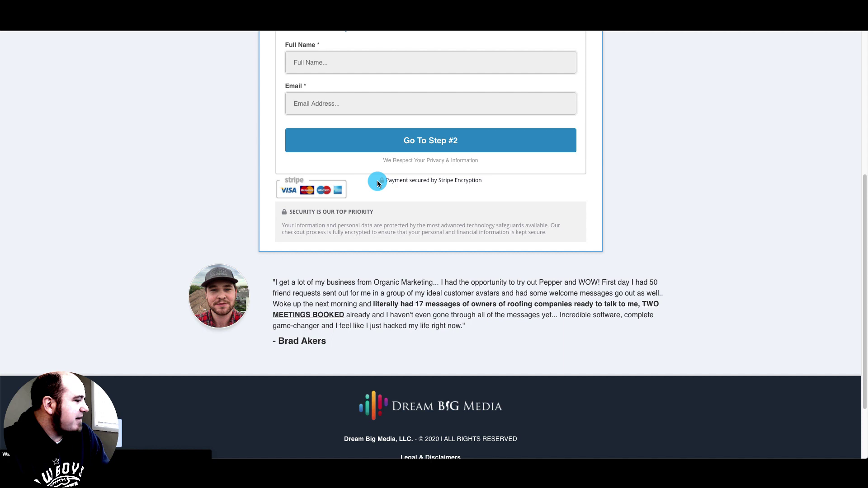
scroll(473, 234, "up", 5)
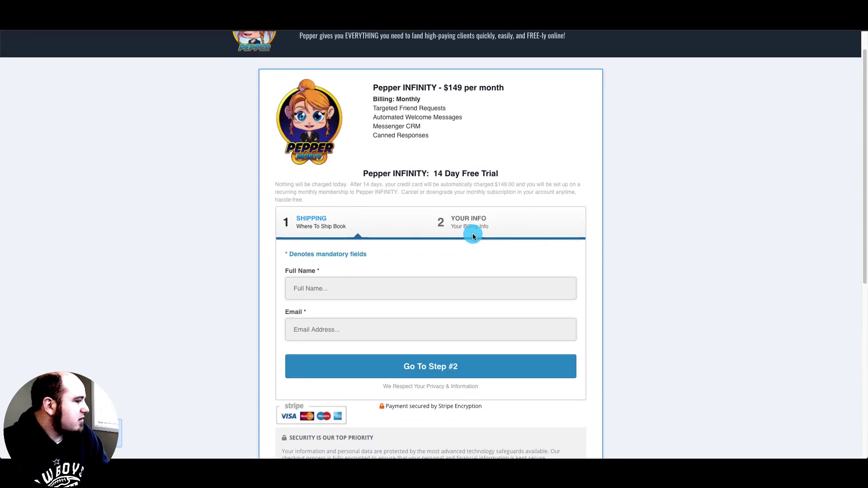
scroll(400, 170, "up", 1)
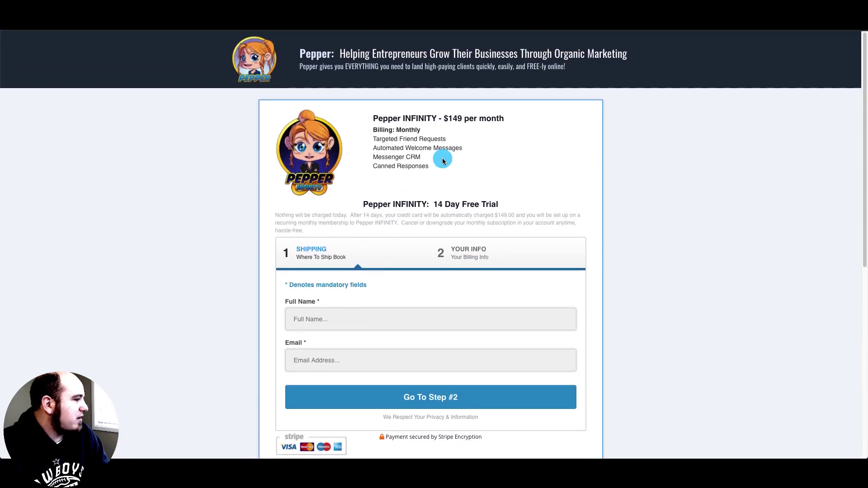
scroll(420, 163, "down", 1)
scroll(443, 162, "down", 1)
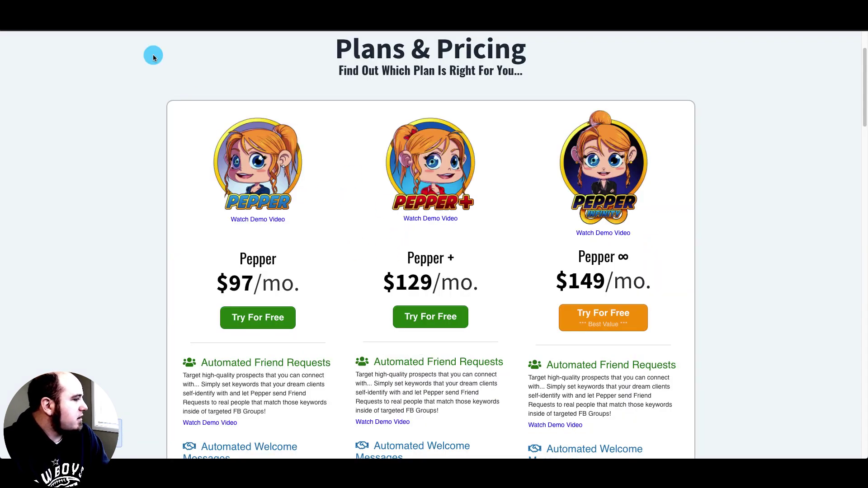
scroll(416, 226, "down", 3)
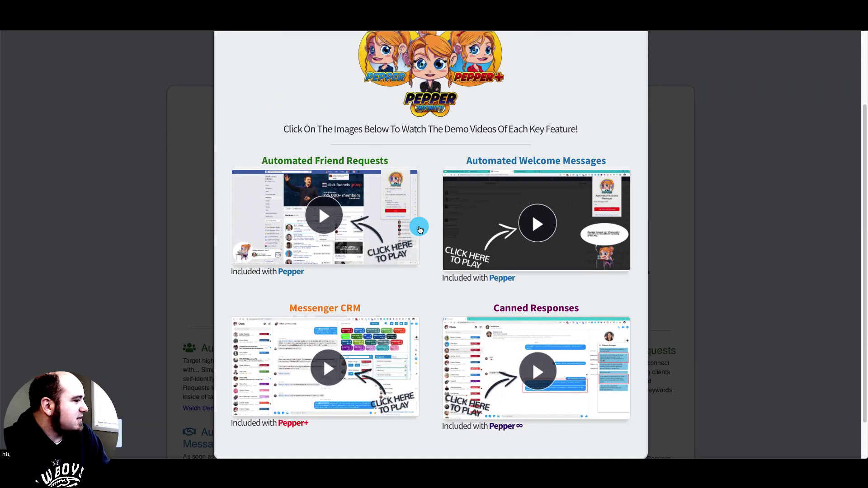
scroll(420, 229, "up", 1)
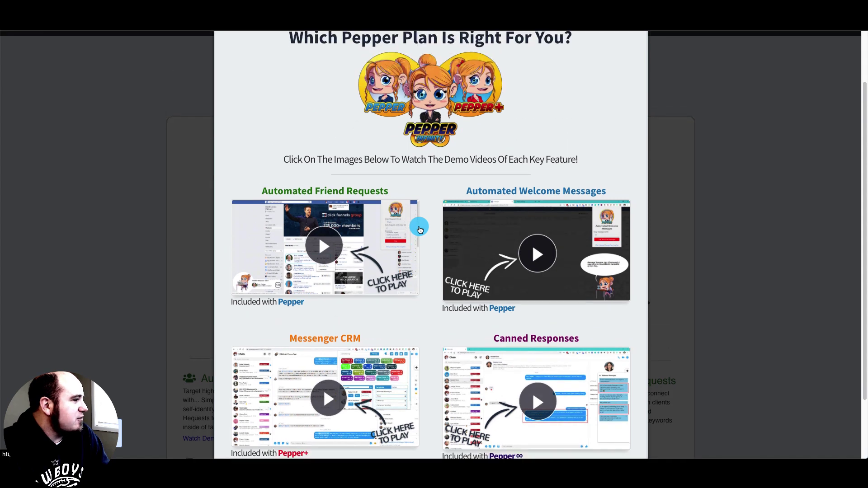
scroll(420, 230, "down", 1)
scroll(419, 229, "down", 1)
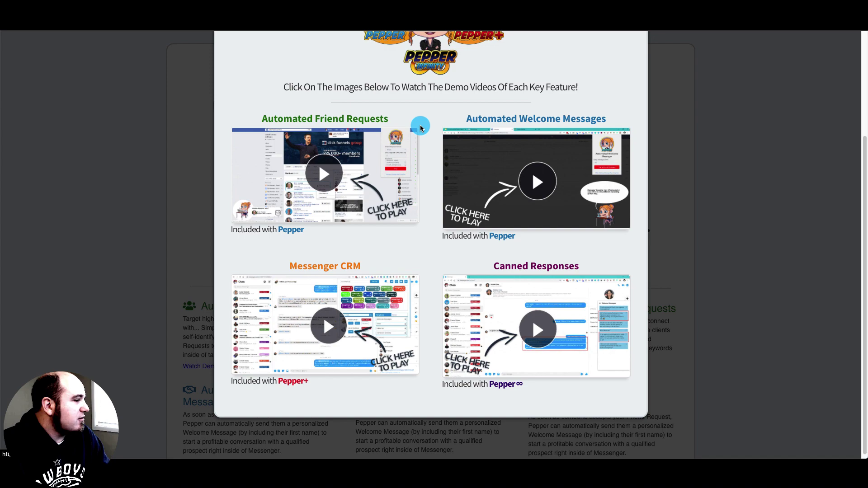
left_click(683, 210)
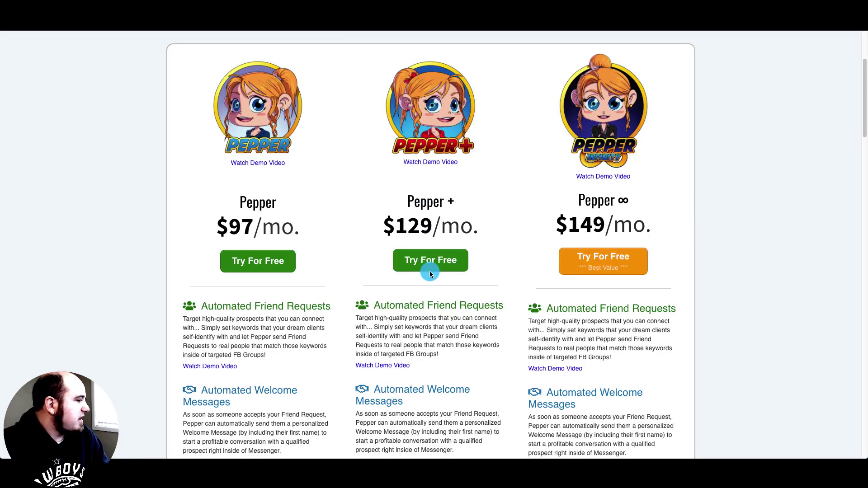
left_click(443, 163)
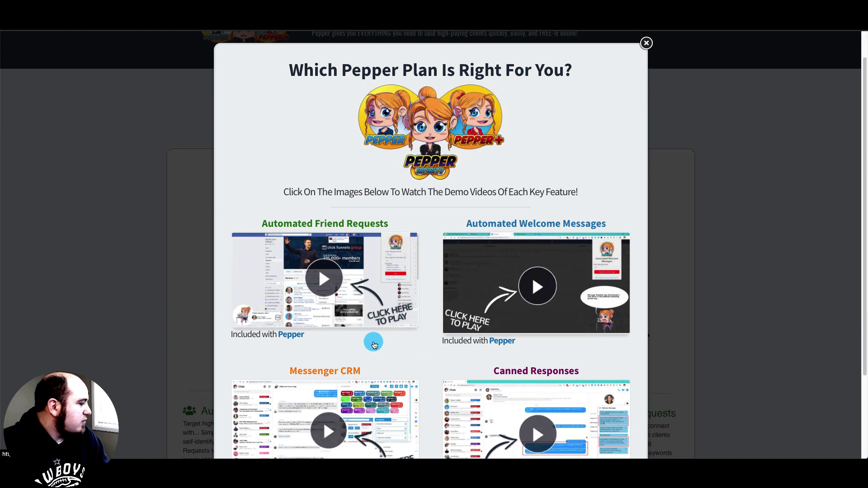
scroll(375, 340, "down", 3)
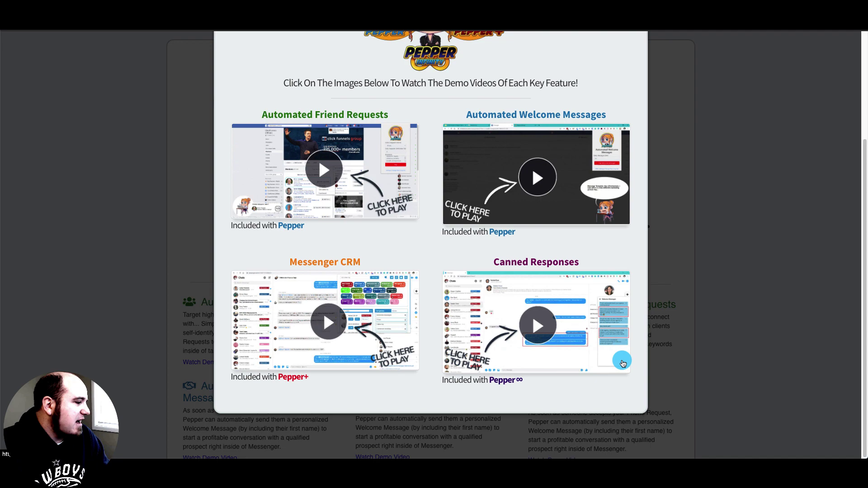
scroll(431, 233, "up", 1)
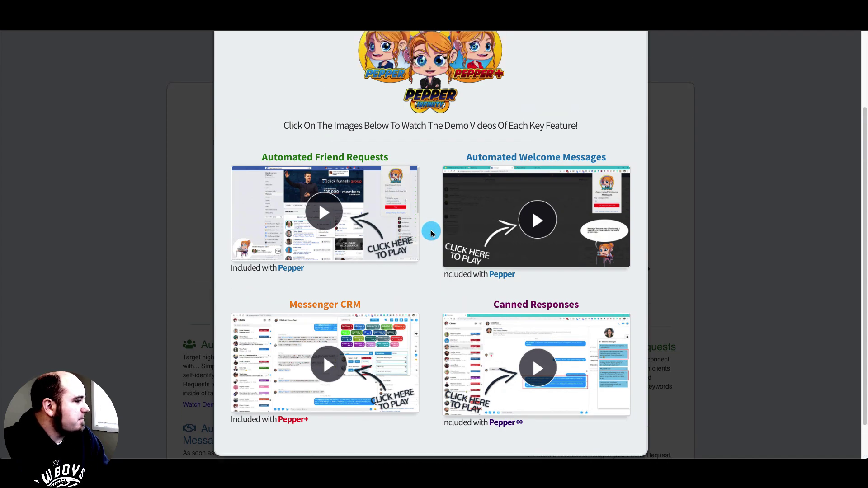
scroll(431, 232, "up", 2)
left_click(647, 79)
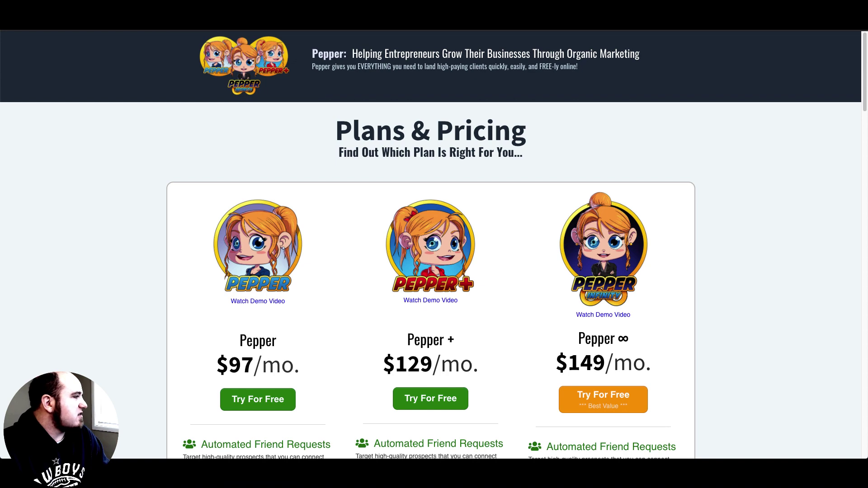
Switch to the DropFunnels tab showing the Genius, Ultimate Bundle and Friend plans
key("ctrl+Tab")
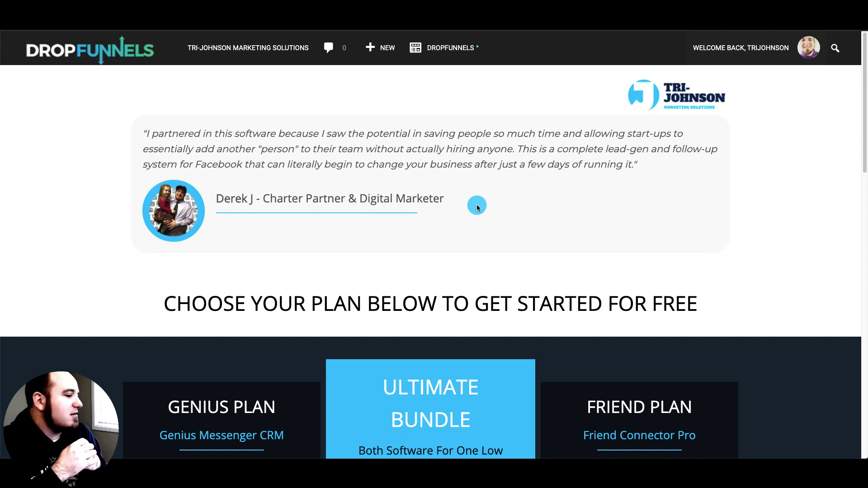
Look over the $37, $47 and $27 DropFunnels plan cards, then return to the Pepper tab
scroll(477, 207, "down", 5)
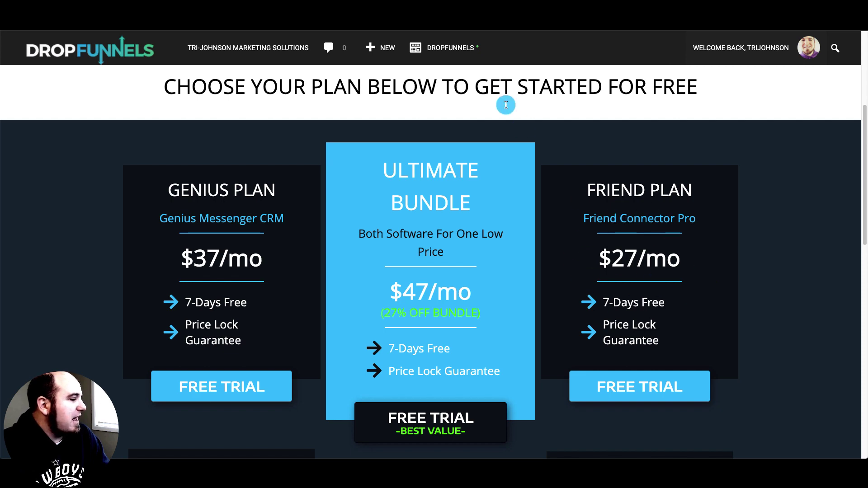
key("ctrl+Tab")
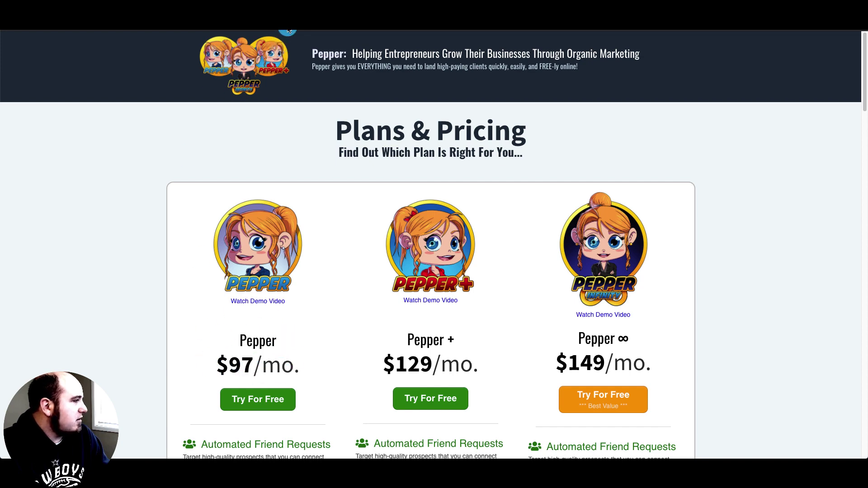
Flip between the DropFunnels and Pepper tabs, highlighting and then clearing the $129/mo Pepper + price
key("ctrl+shift+Tab")
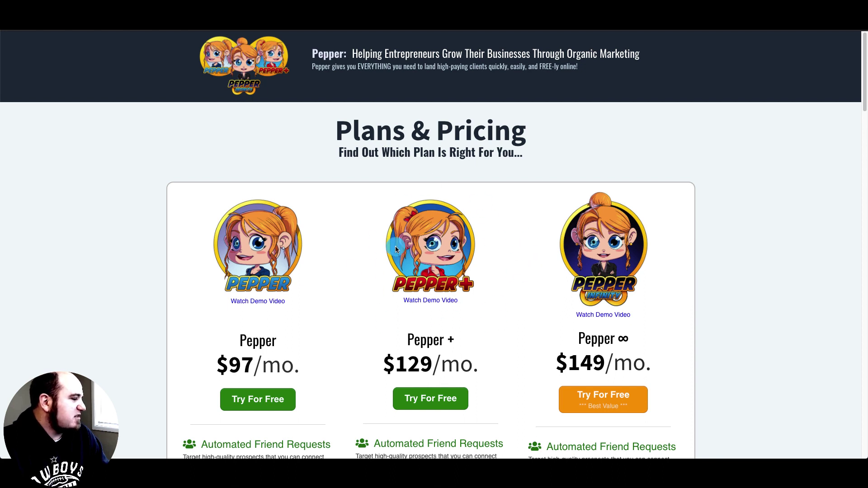
left_click_drag(487, 368, 384, 362)
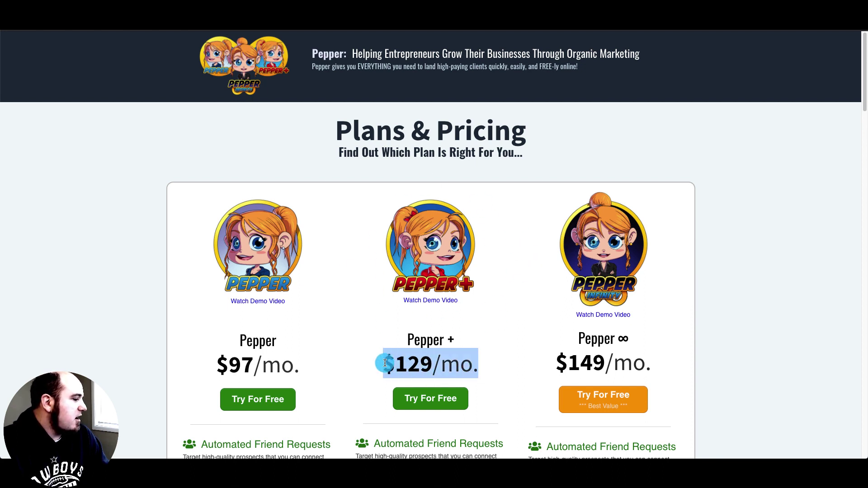
left_click(471, 327)
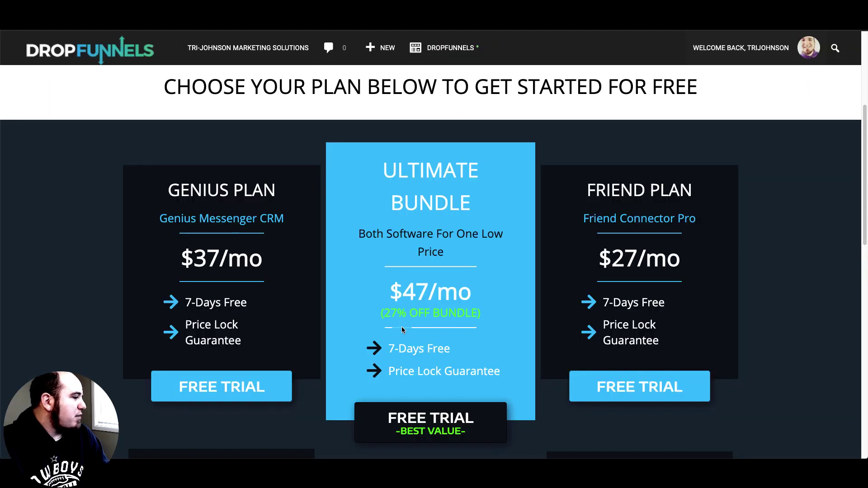
Highlight the $47/mo Ultimate Bundle price and compare it against the Pepper tab
left_click_drag(480, 294, 386, 289)
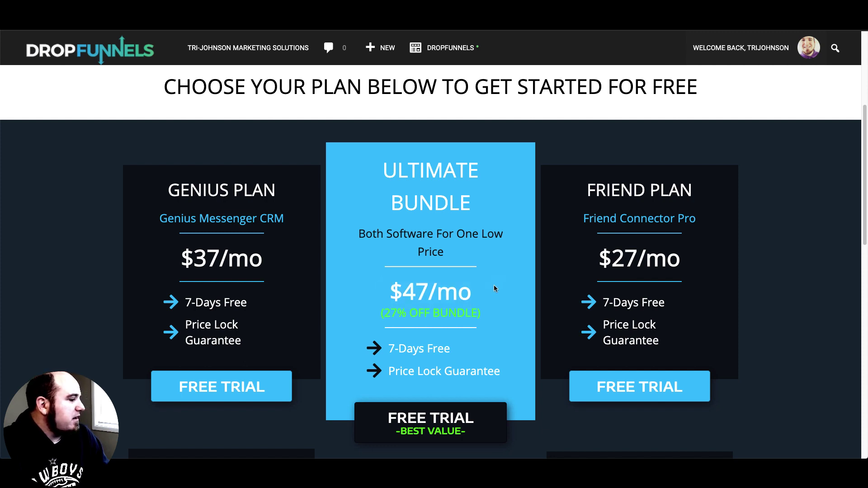
left_click(622, 240)
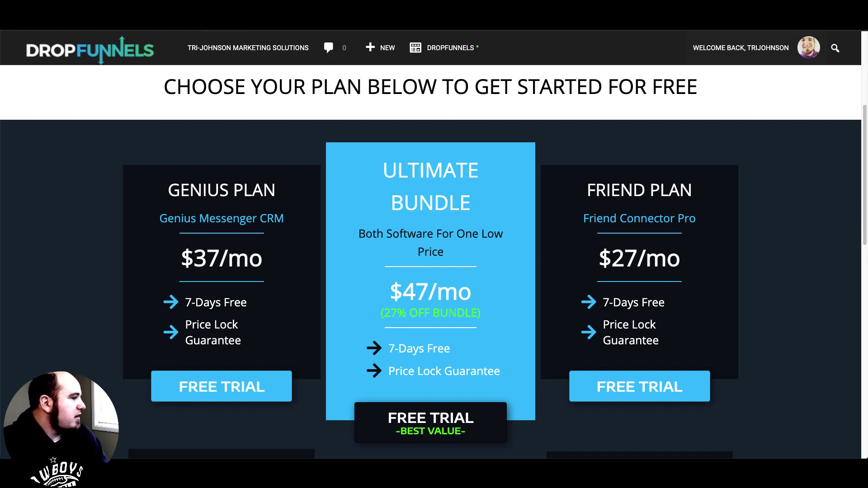
key("ctrl+Tab")
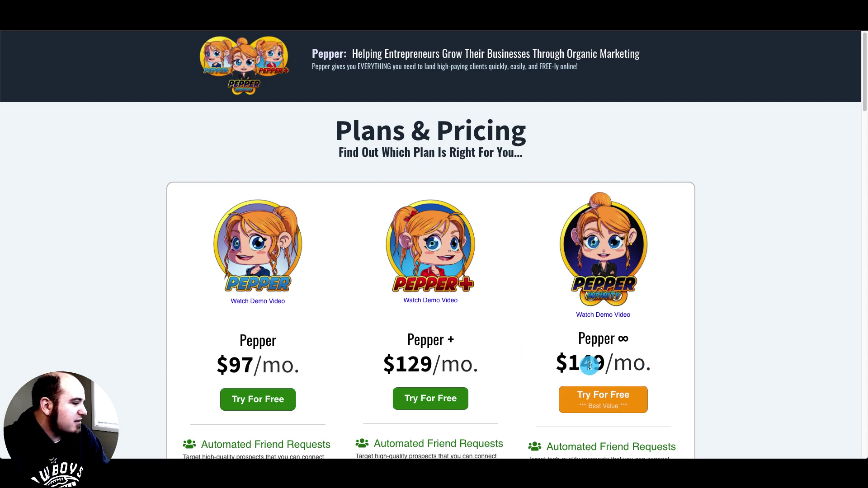
key("ctrl+Tab")
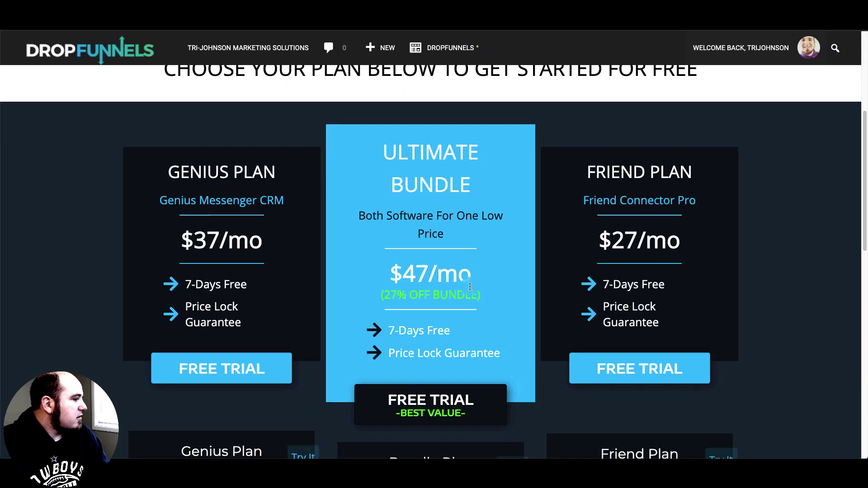
Scroll through the DropFunnels pricing boxes and the plan detail cards below them
scroll(470, 286, "down", 7)
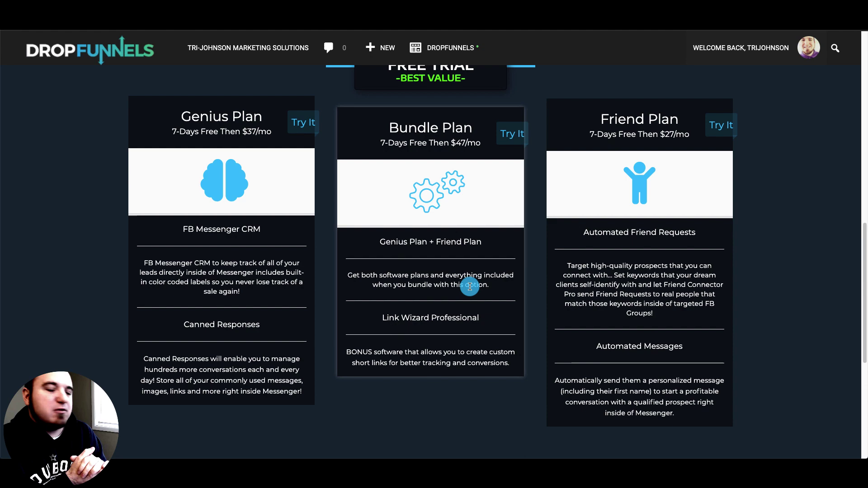
scroll(470, 286, "up", 5)
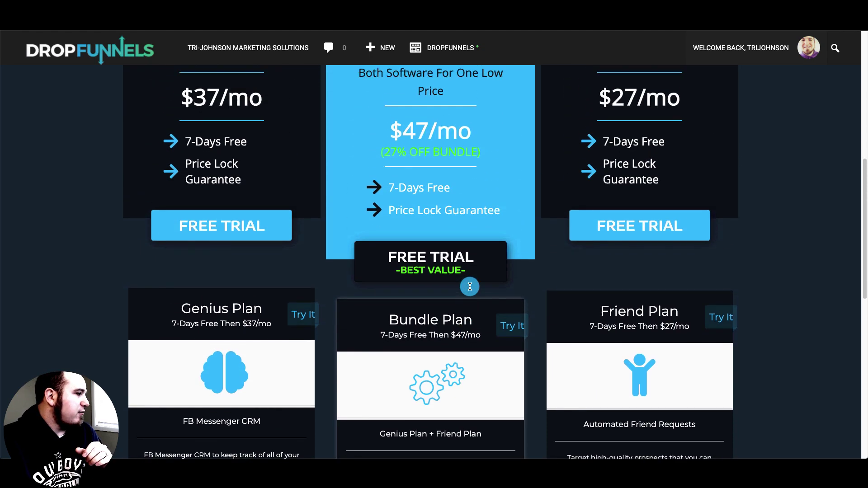
scroll(448, 174, "up", 3)
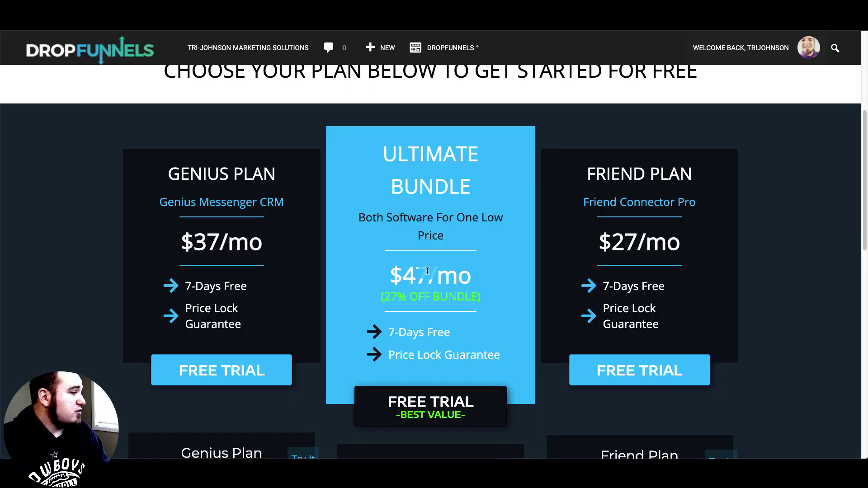
scroll(449, 270, "down", 1)
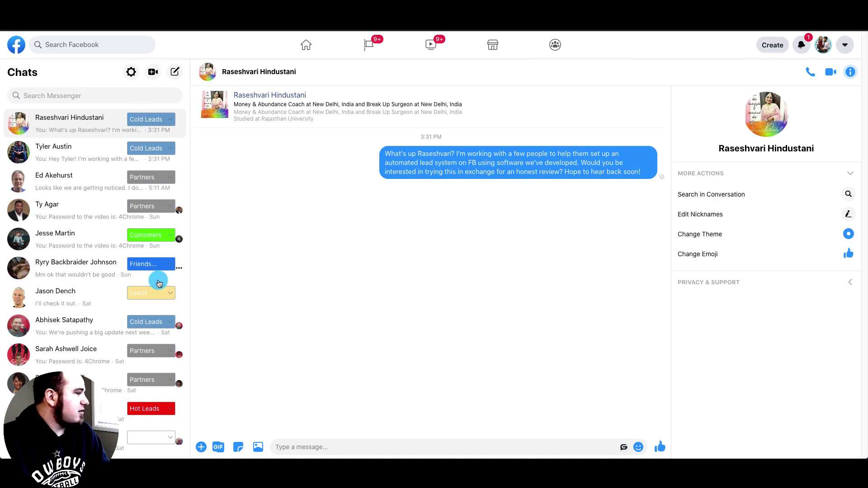
Open the chat's saved message templates and look through the DEMO set
left_click(152, 139)
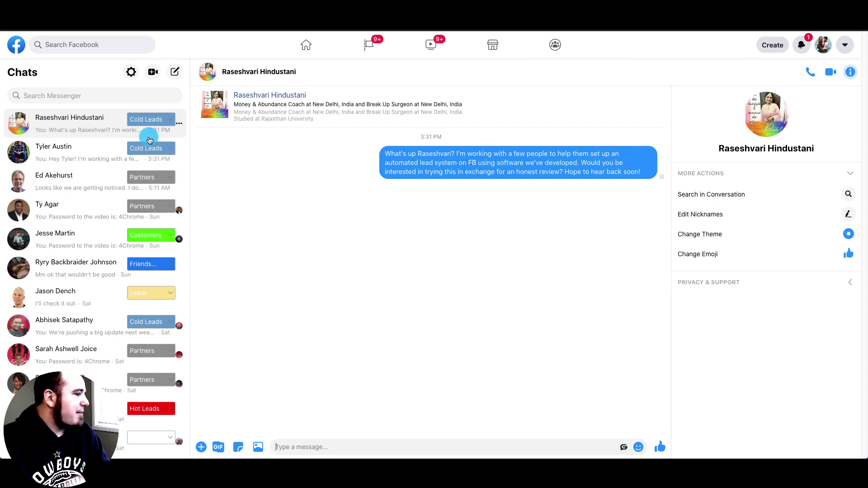
left_click(624, 448)
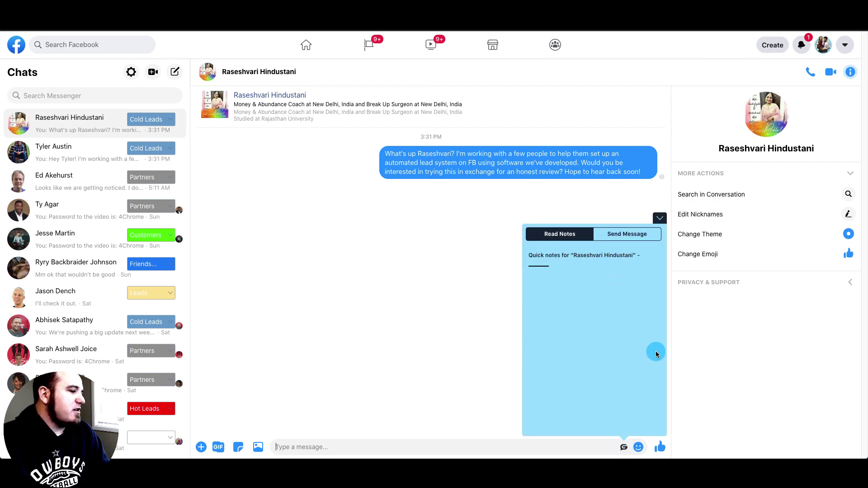
left_click(617, 234)
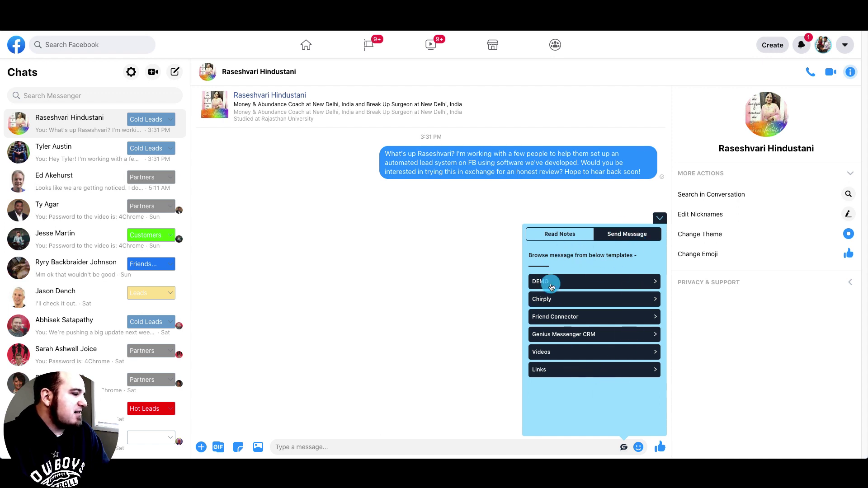
left_click(588, 282)
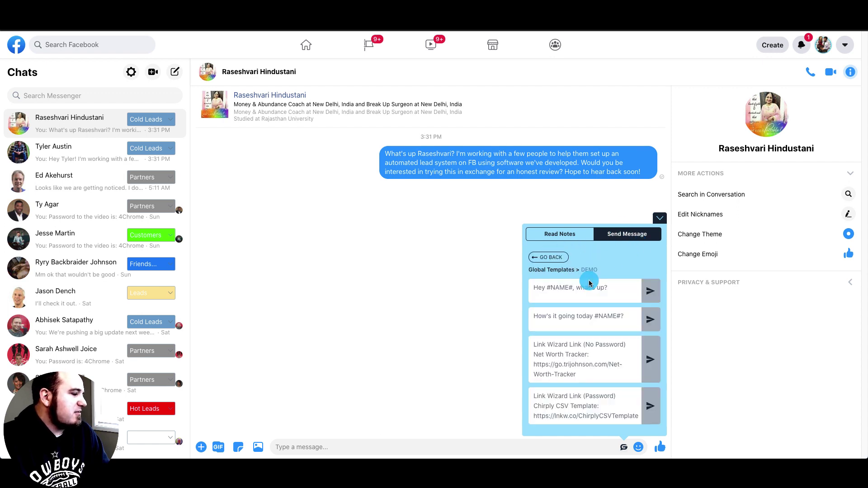
left_click(548, 258)
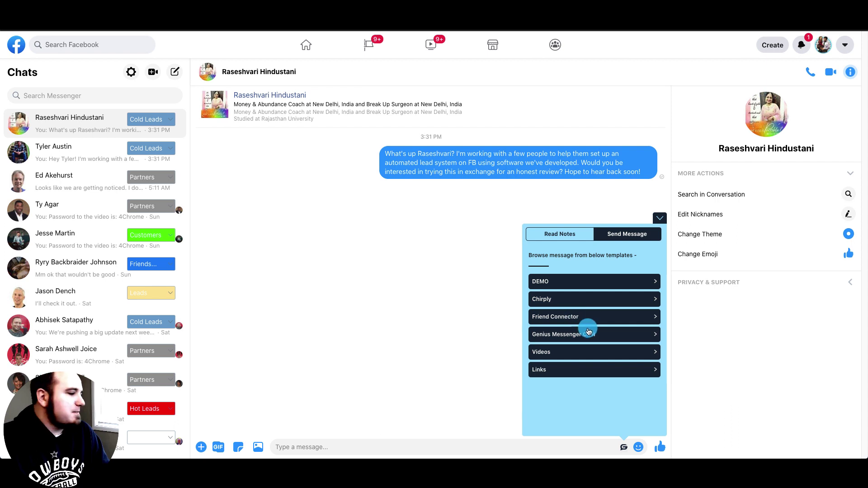
Look through the Chirply and Friend Connector template sets, then return to quick notes
left_click(576, 299)
scroll(591, 303, "down", 3)
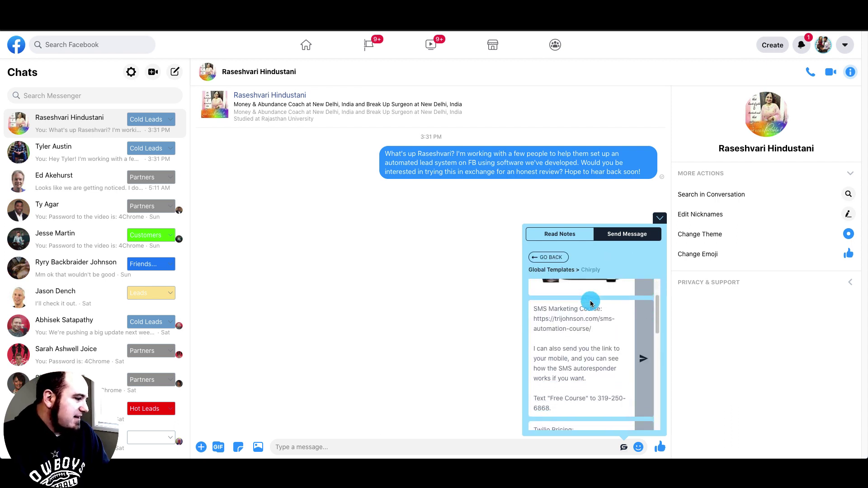
scroll(597, 352, "down", 5)
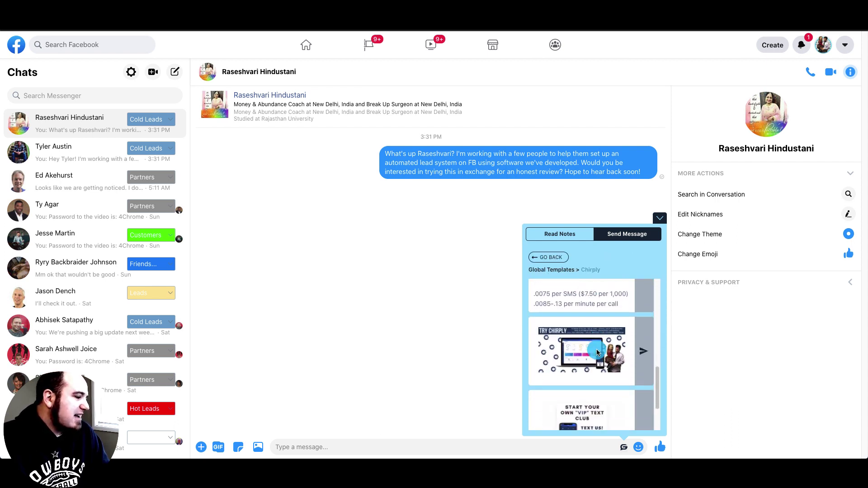
left_click(554, 261)
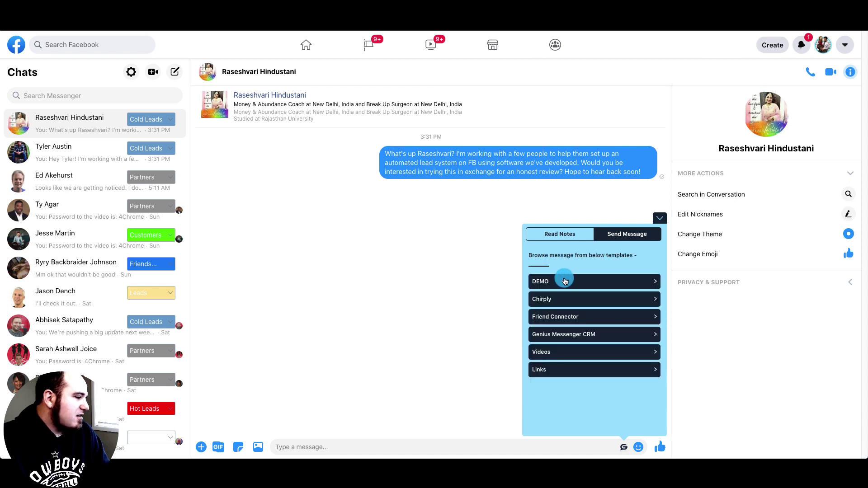
left_click(580, 320)
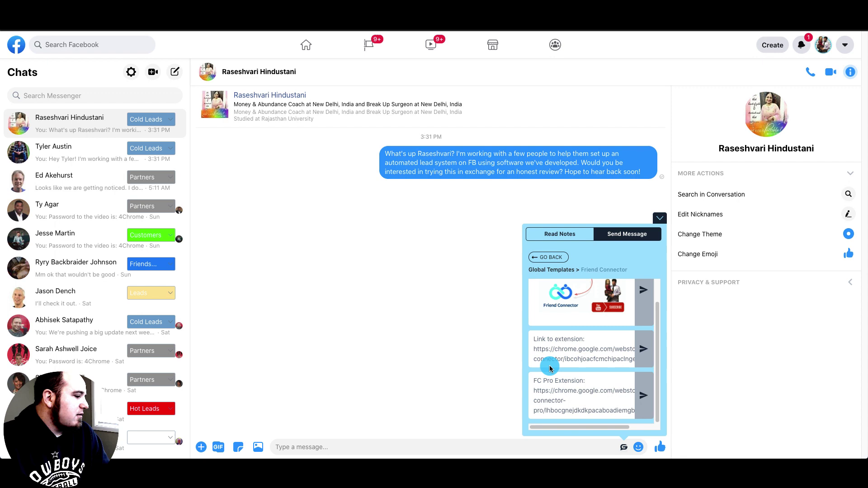
scroll(550, 369, "up", 1)
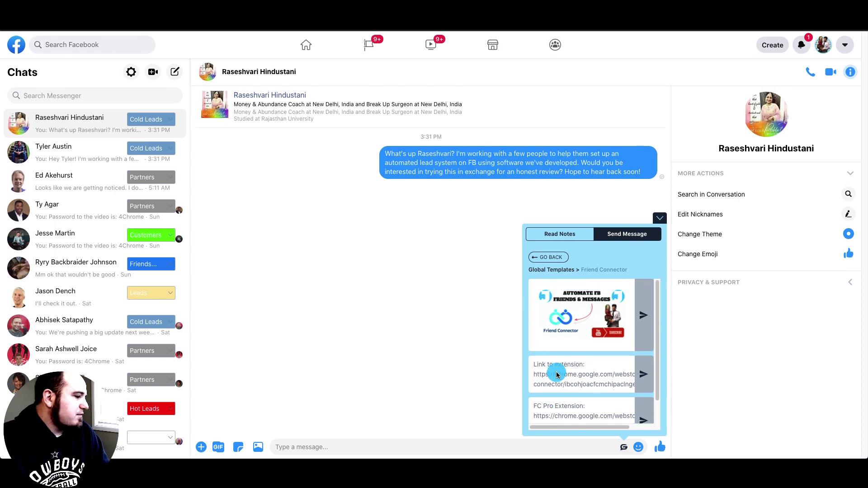
left_click(553, 258)
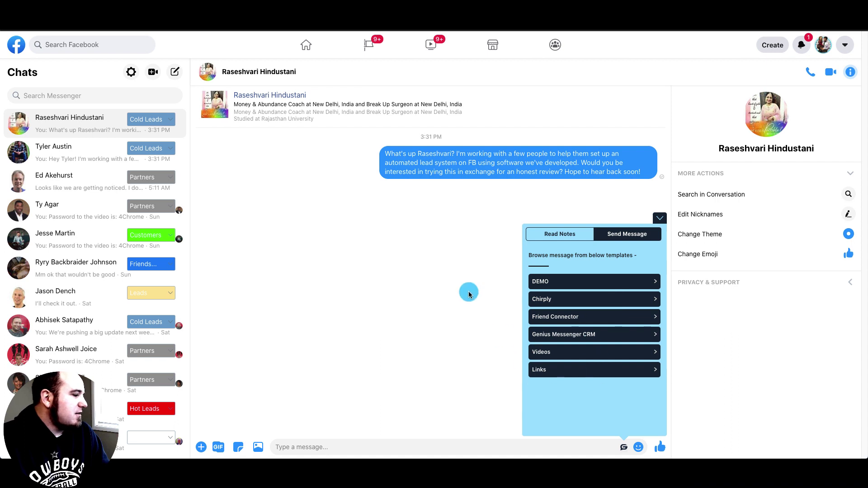
left_click(567, 238)
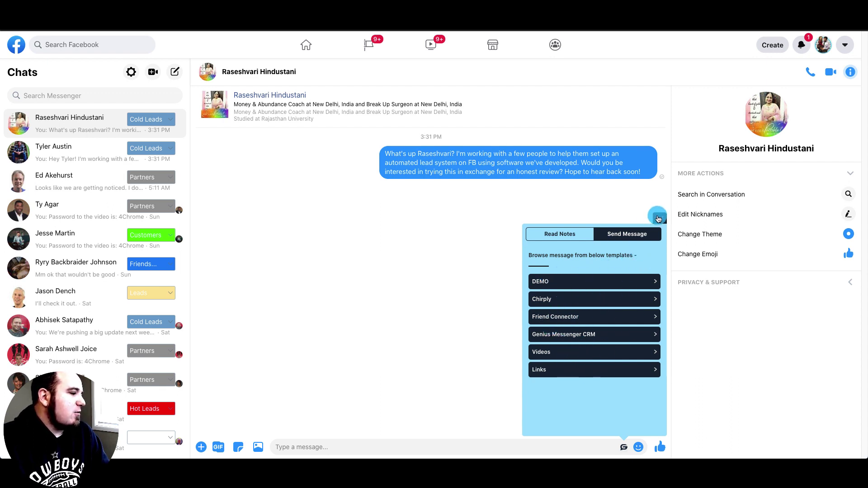
Close the templates panel, reposition the Cold Leads label and apply a different shade to it
left_click(659, 219)
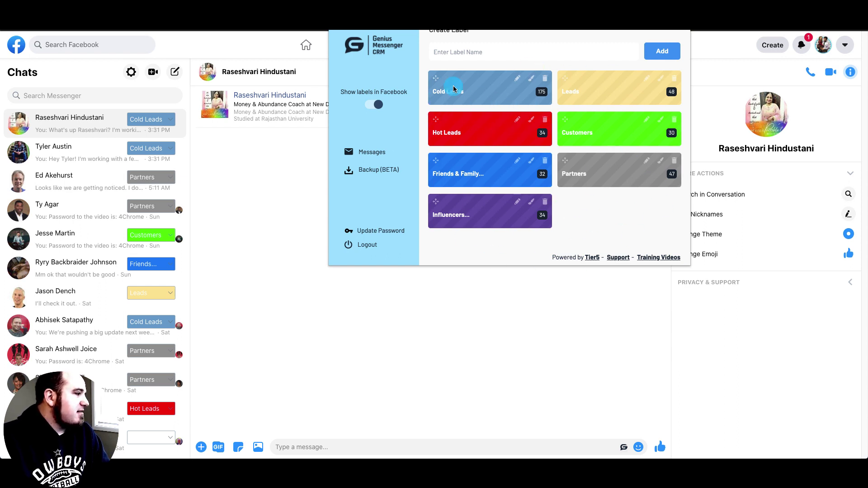
mouse_move(436, 79)
left_mouse_down()
mouse_move(454, 78)
mouse_move(587, 135)
mouse_move(519, 91)
mouse_move(440, 78)
left_mouse_up()
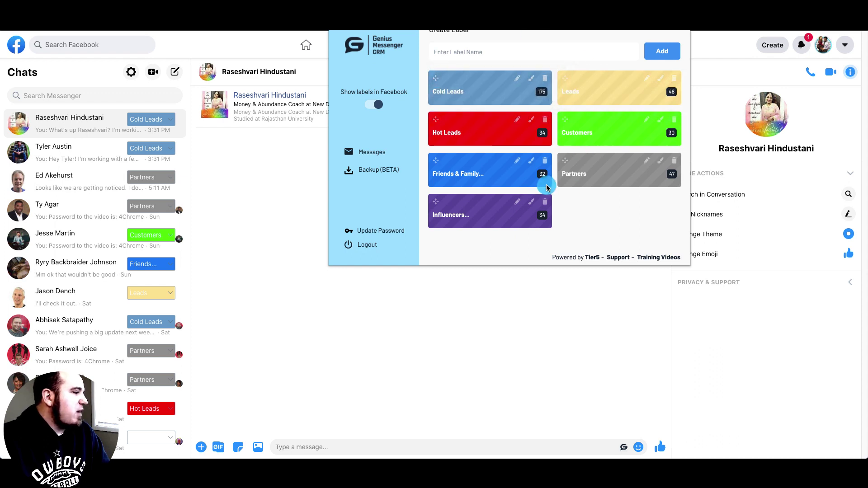
left_click(531, 81)
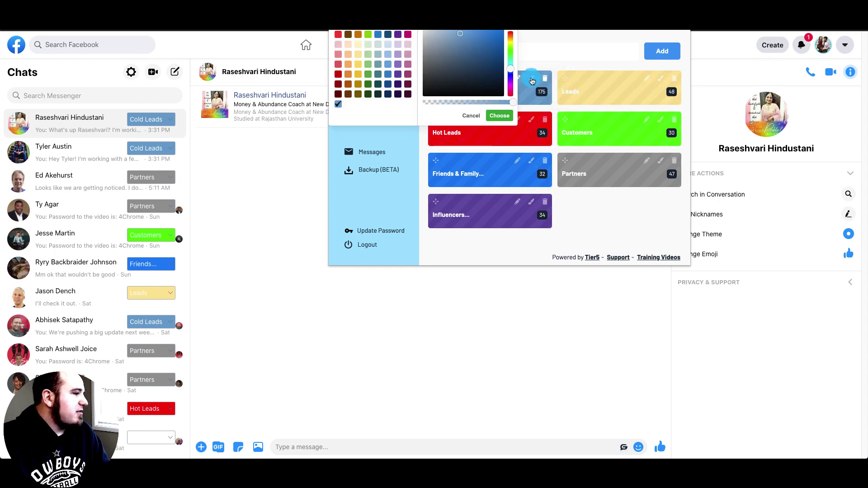
mouse_move(467, 72)
left_mouse_down()
mouse_move(466, 62)
mouse_move(501, 39)
left_mouse_up()
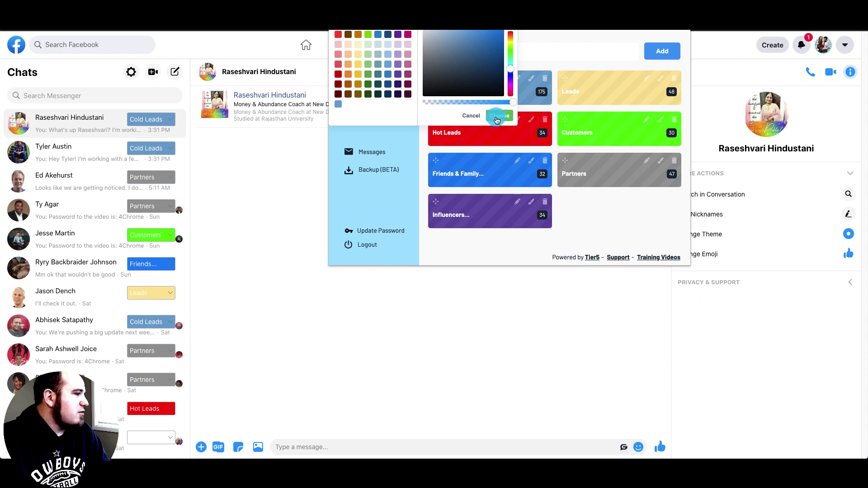
left_click(499, 115)
Change Cold Leads to a lighter blue and open the Influencers friend list
left_click(531, 80)
left_click(481, 37)
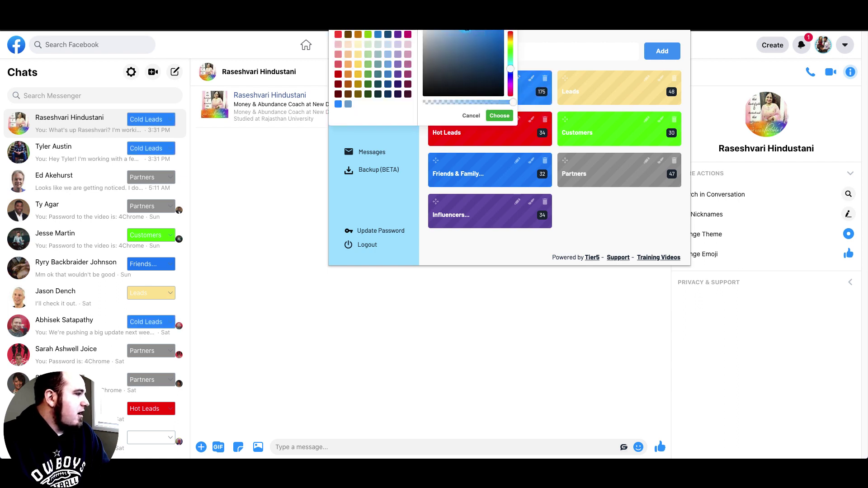
left_click(494, 116)
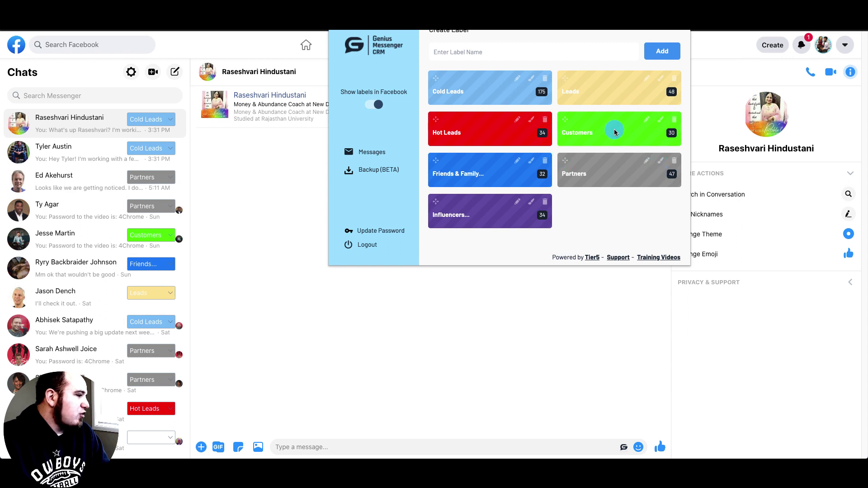
left_click(546, 214)
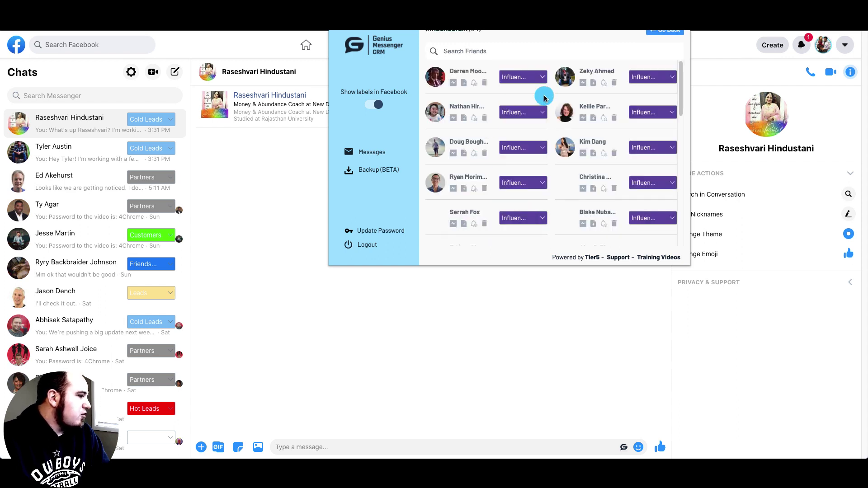
Dismiss the first Influencers contact's reminder dialog unsaved and go back to the seven-label grid
left_click(475, 85)
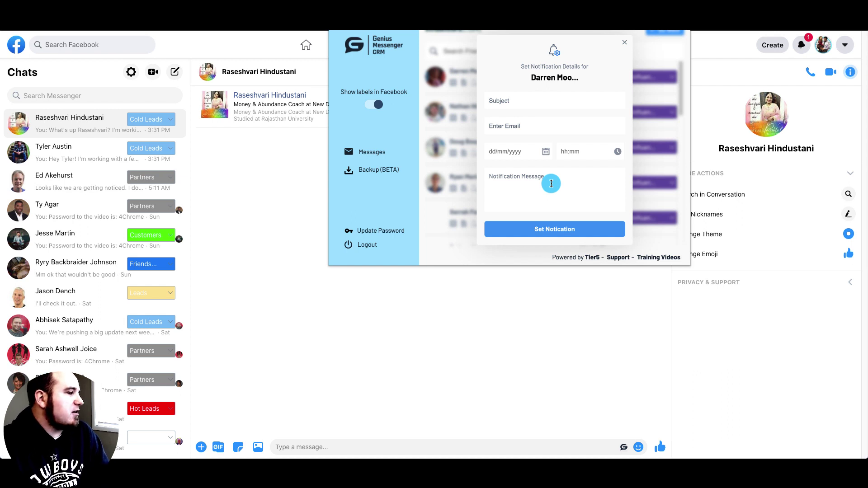
left_click(625, 42)
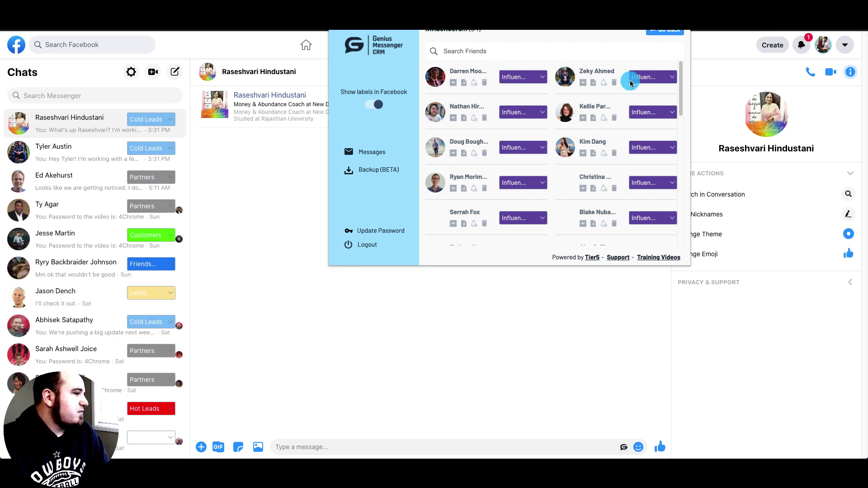
left_click(659, 37)
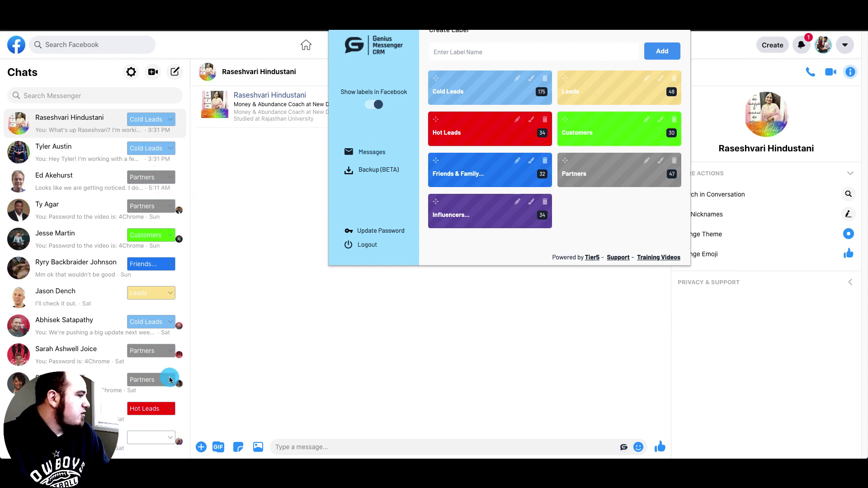
Toggle Show labels in Facebook off and on again, then open Messages for Global Templates
left_click(378, 104)
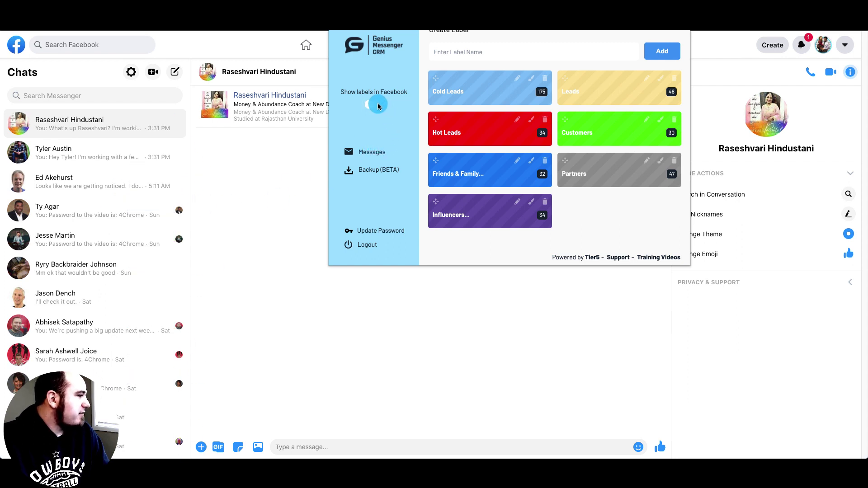
left_click(377, 104)
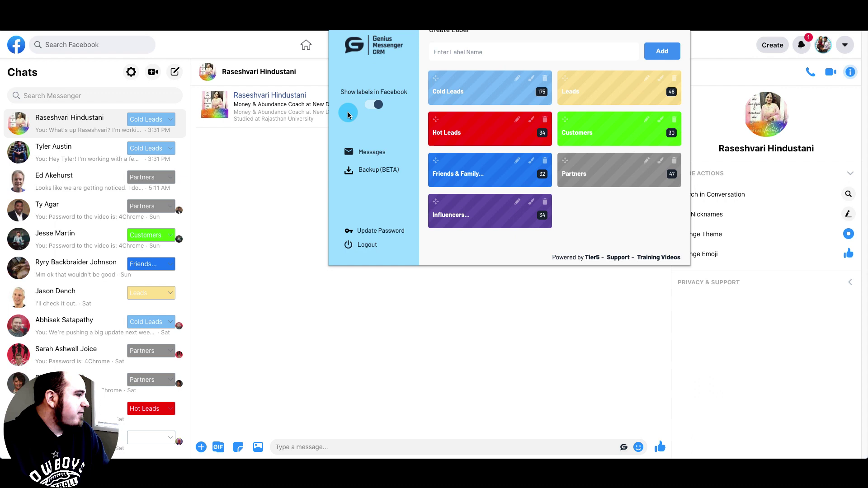
left_click(376, 152)
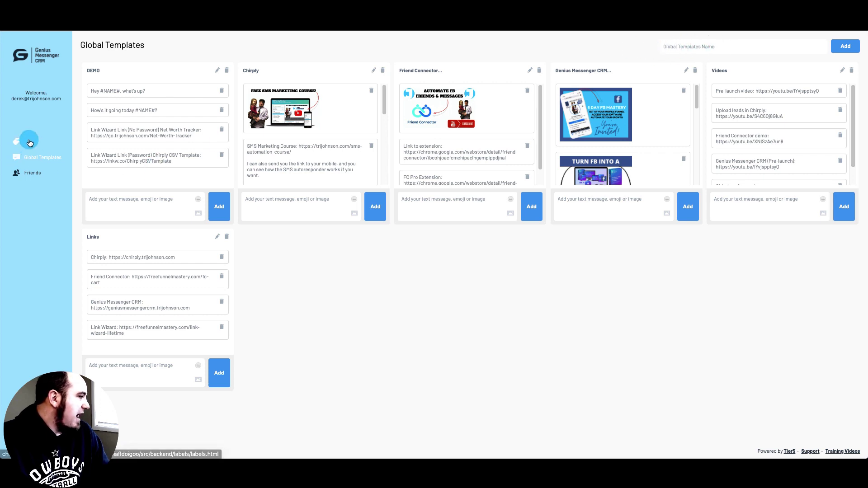
Look over the Hot Leads label list, then open the Friends page showing each friend's label
left_click(30, 143)
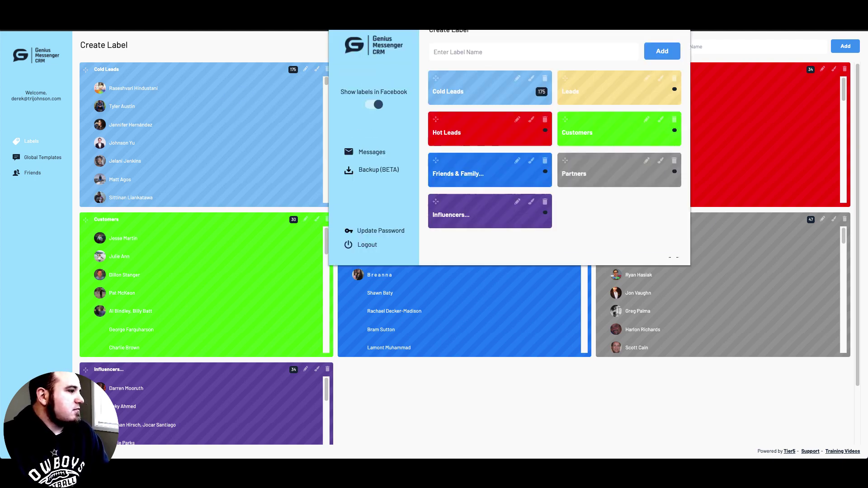
left_click(540, 138)
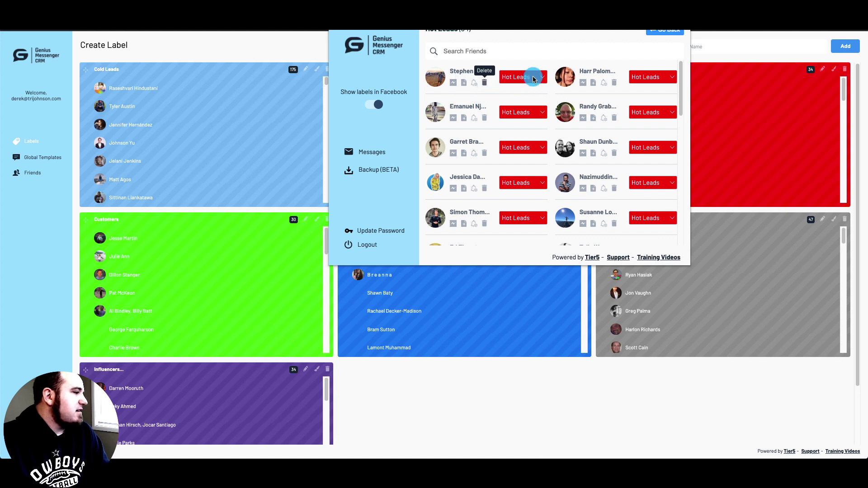
left_click(666, 33)
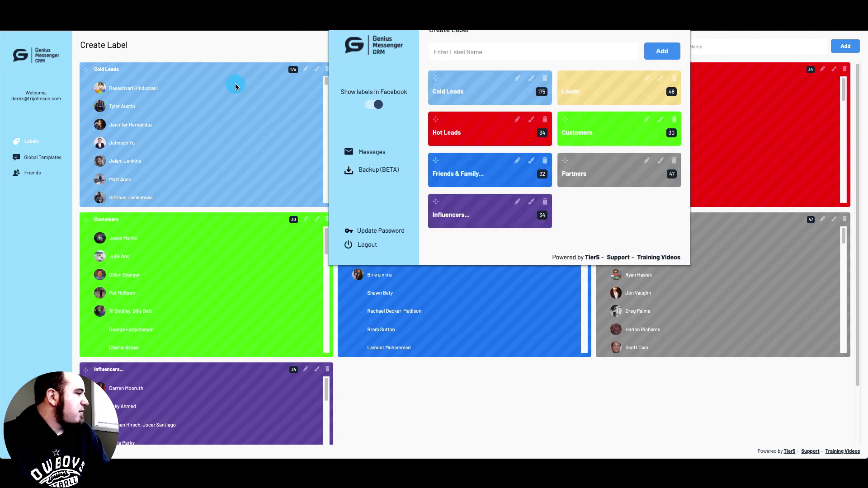
left_click(239, 45)
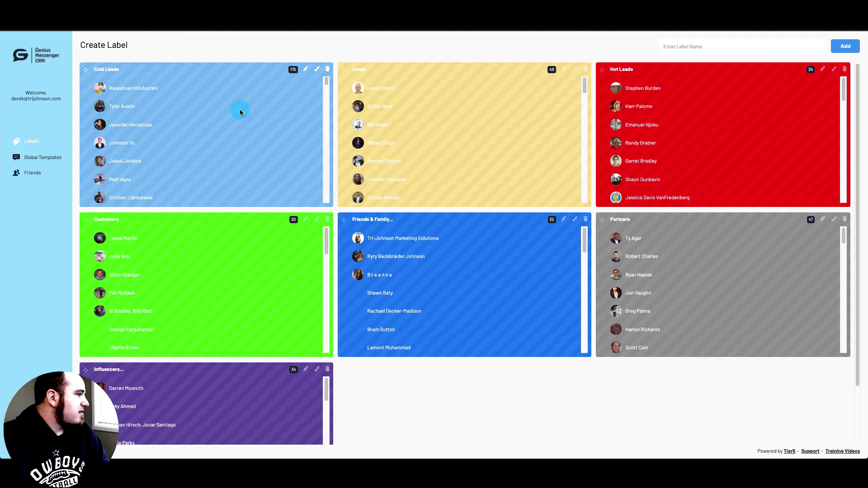
left_click(32, 172)
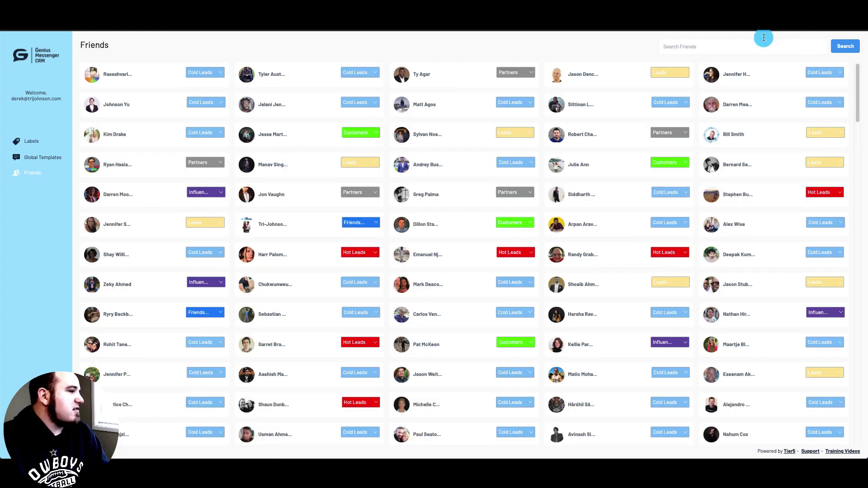
Search friends by a name fragment, then go back to the Labels board
left_click(744, 44)
type("Sh")
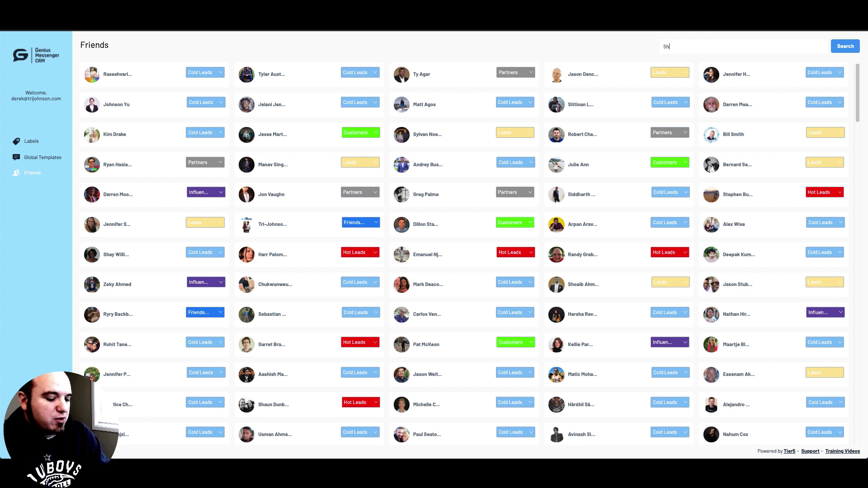
type("e")
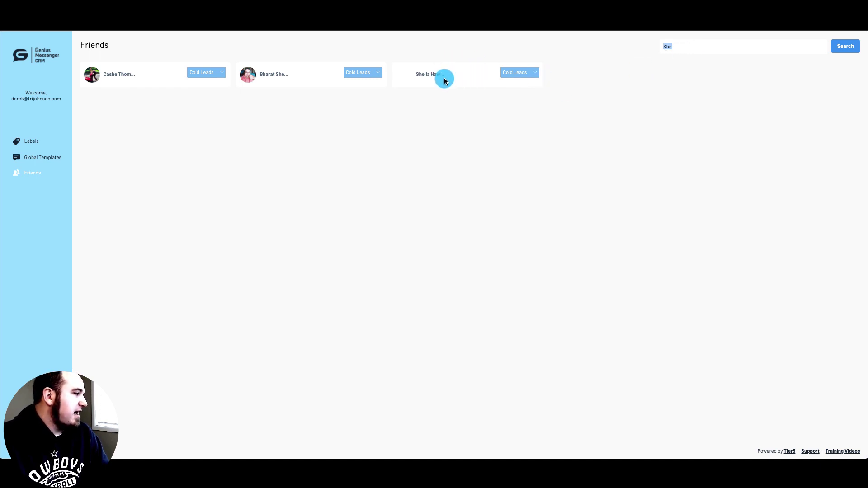
left_click(29, 140)
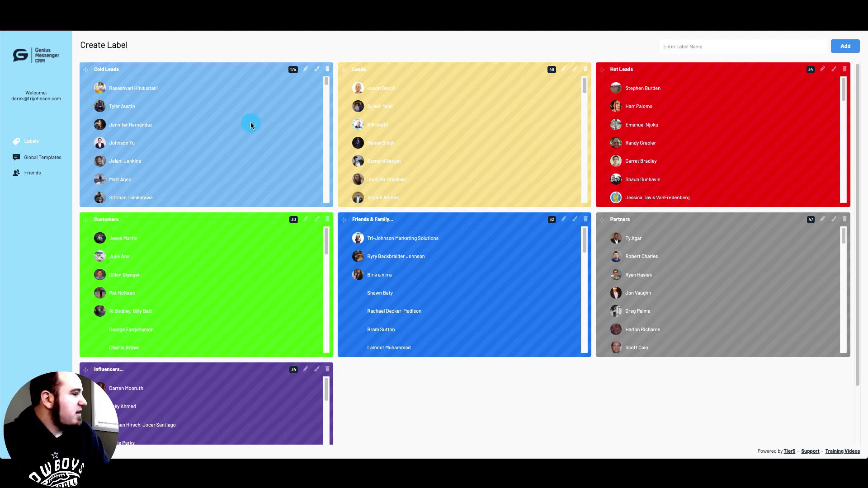
Briefly view a Cold Leads chat, then open ClickFunnels (Official) Members with Friend Connector settings
left_click(100, 88)
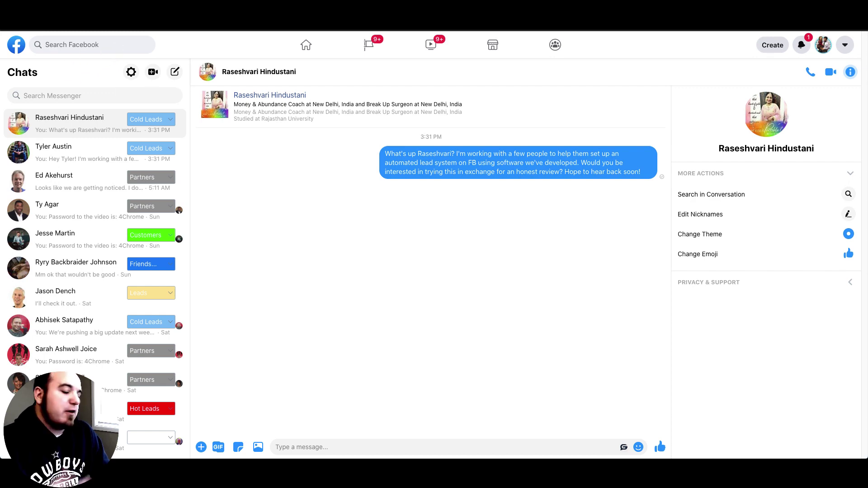
key("ctrl+w")
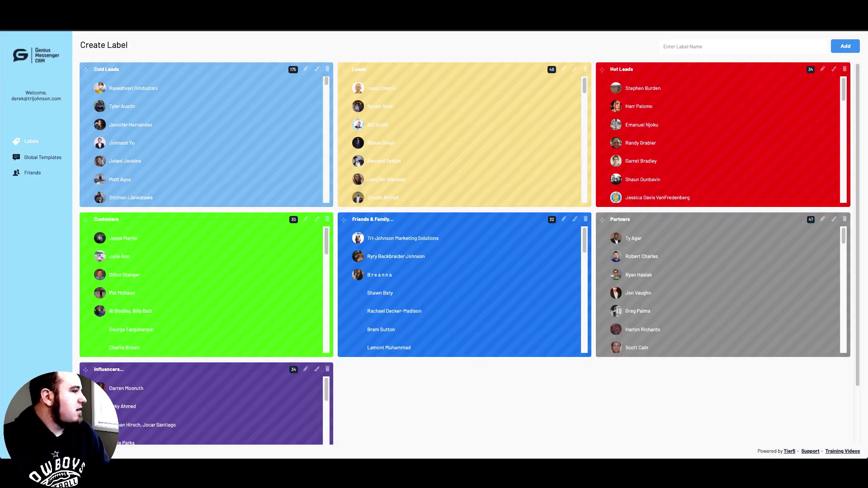
left_click(258, 29)
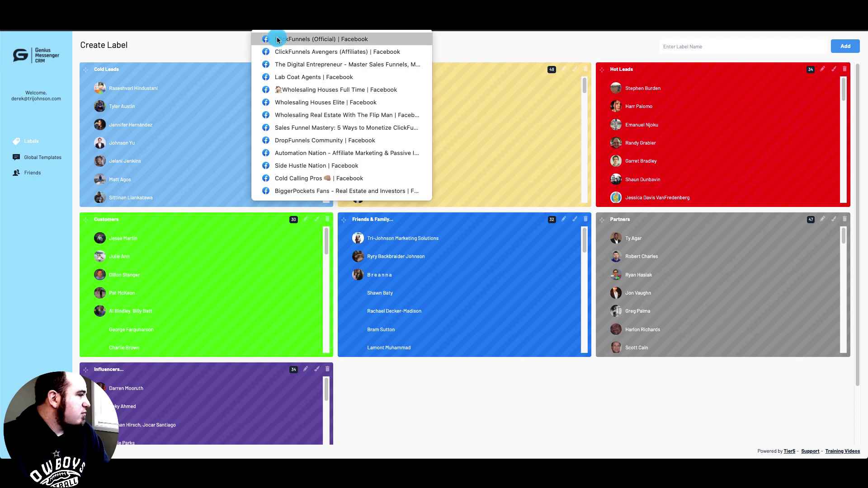
left_click(277, 40)
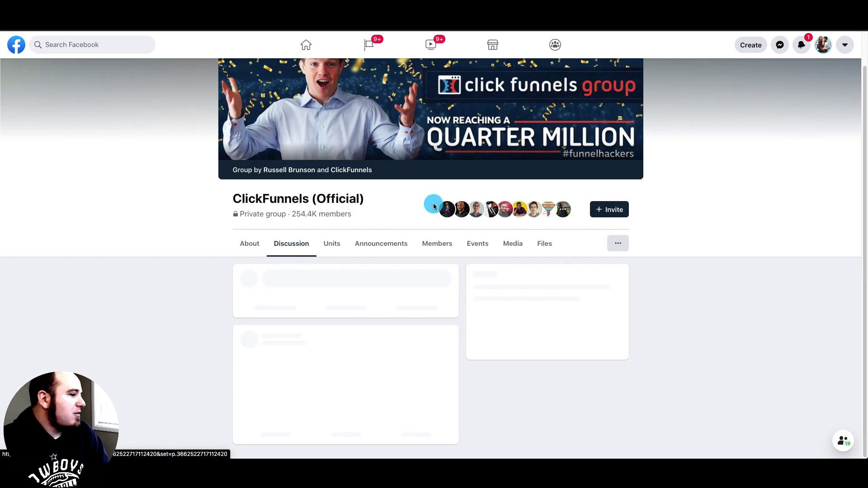
left_click(435, 241)
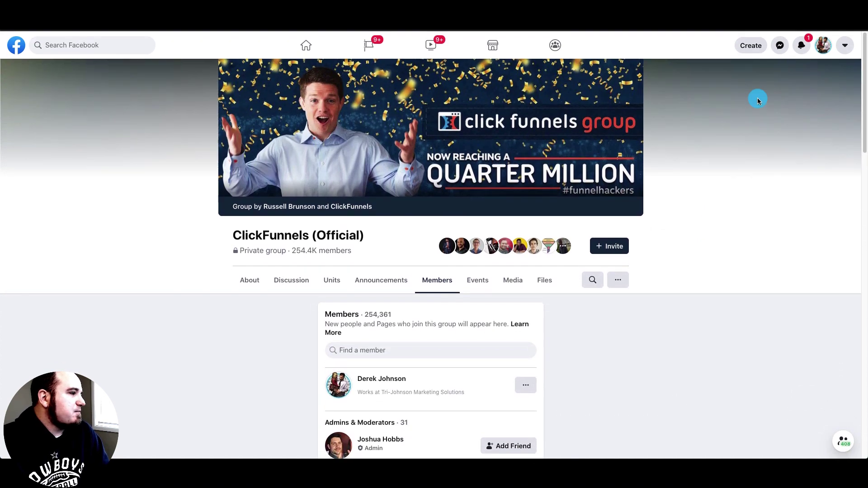
left_click(667, 14)
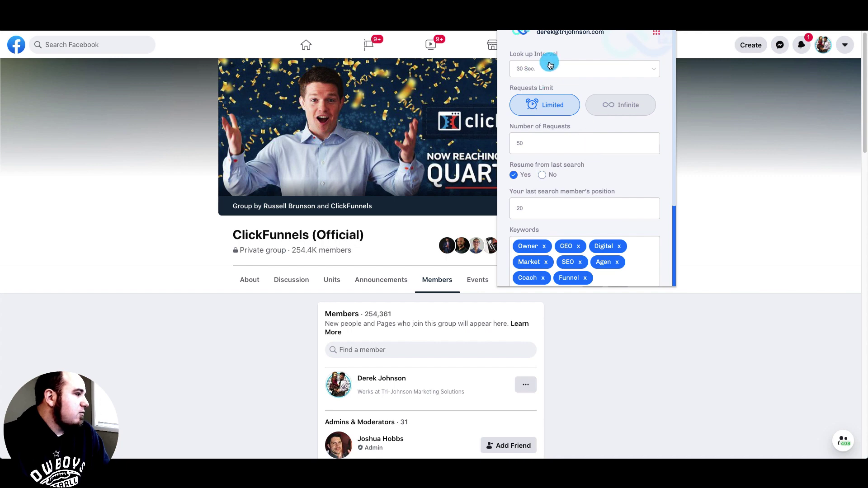
Change Number of Requests from 50 to 3 and keep GMCRM as the message group
left_click(542, 142)
key("BackSpace")
key("BackSpace")
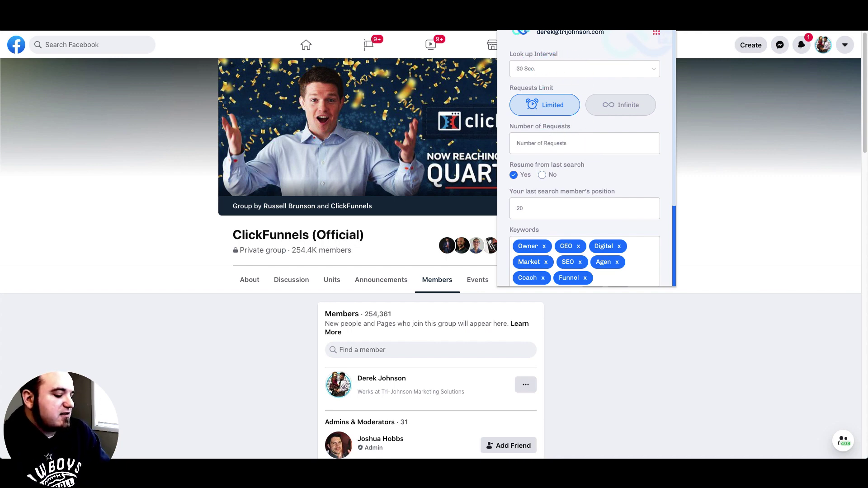
type("3")
left_click(578, 139)
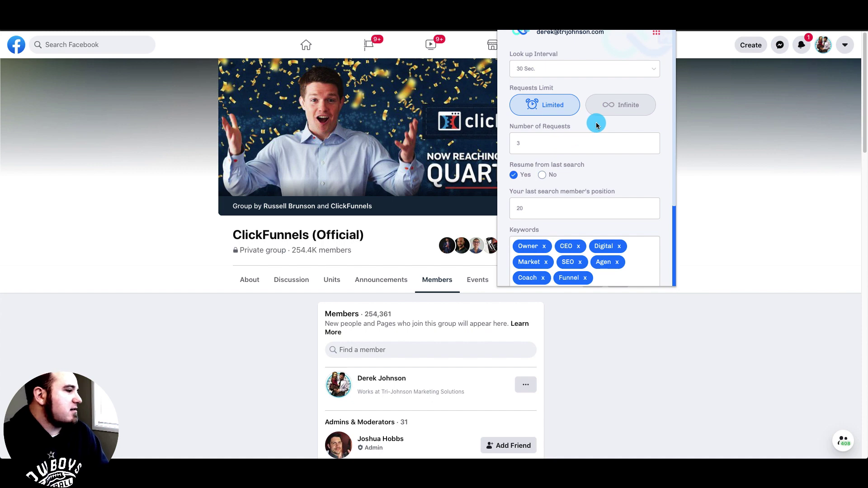
scroll(559, 208, "down", 1)
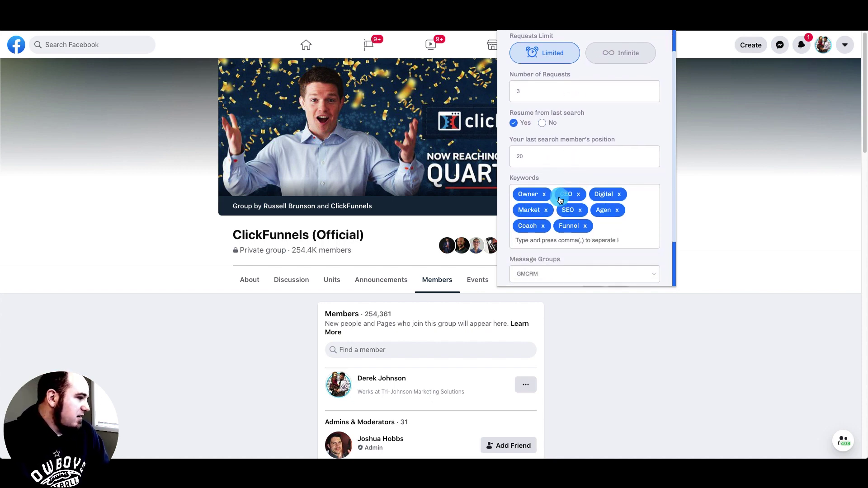
scroll(618, 202, "down", 1)
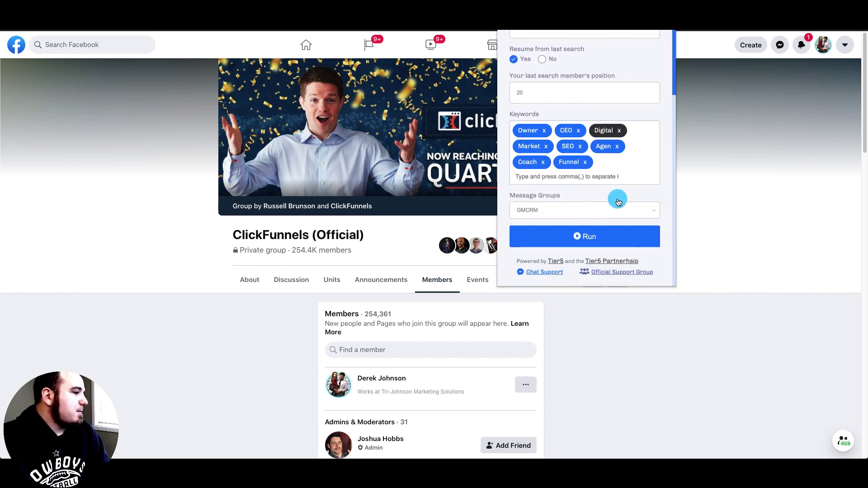
left_click(617, 202)
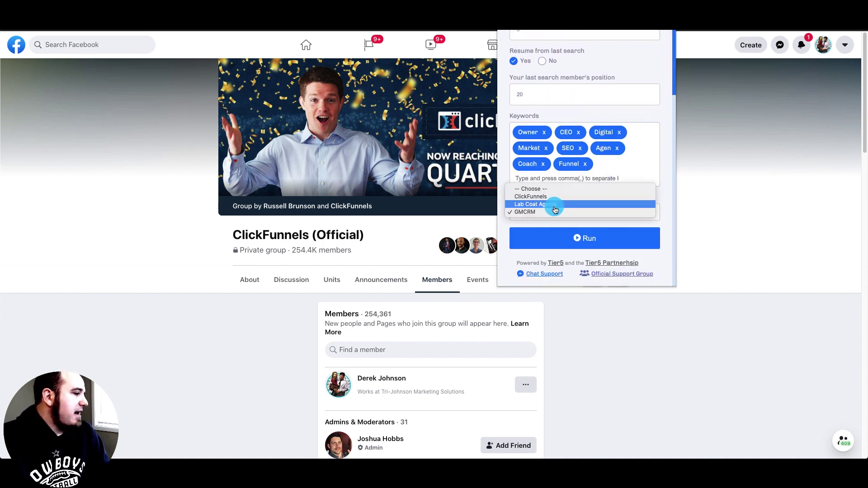
left_click(670, 226)
scroll(647, 118, "up", 2)
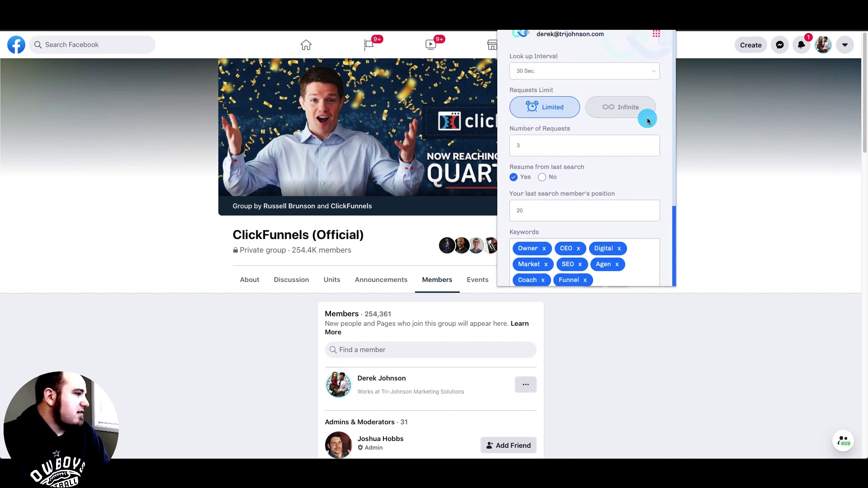
Start the Friend Connector run and hide the settings panel to watch it
left_click(656, 36)
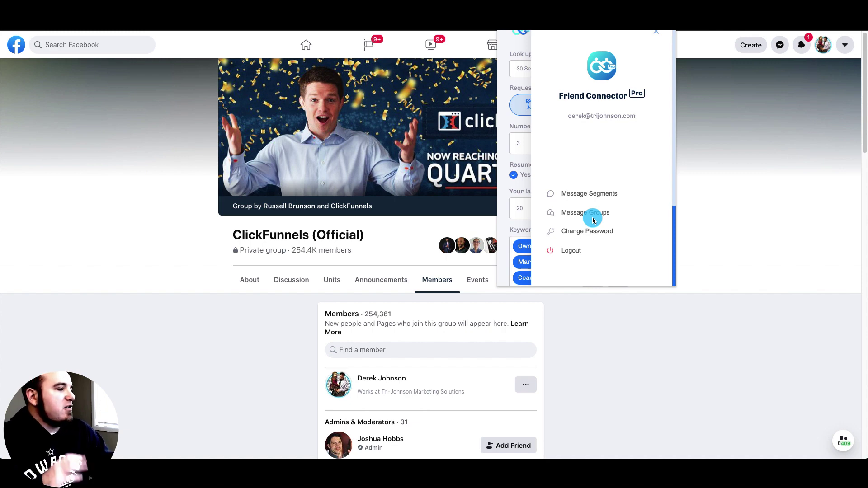
left_click(656, 31)
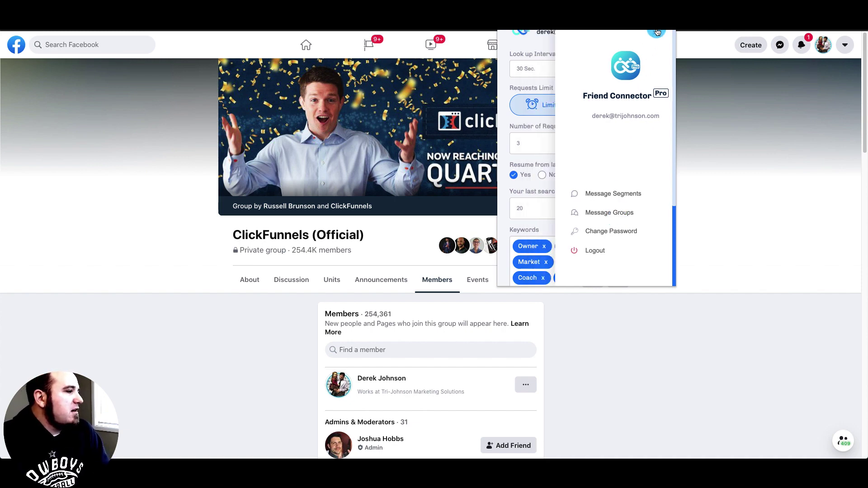
scroll(620, 212, "down", 3)
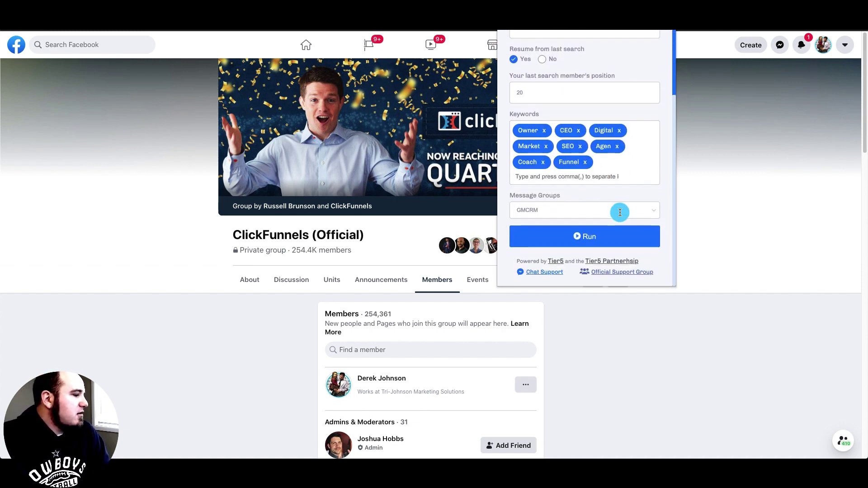
left_click(592, 233)
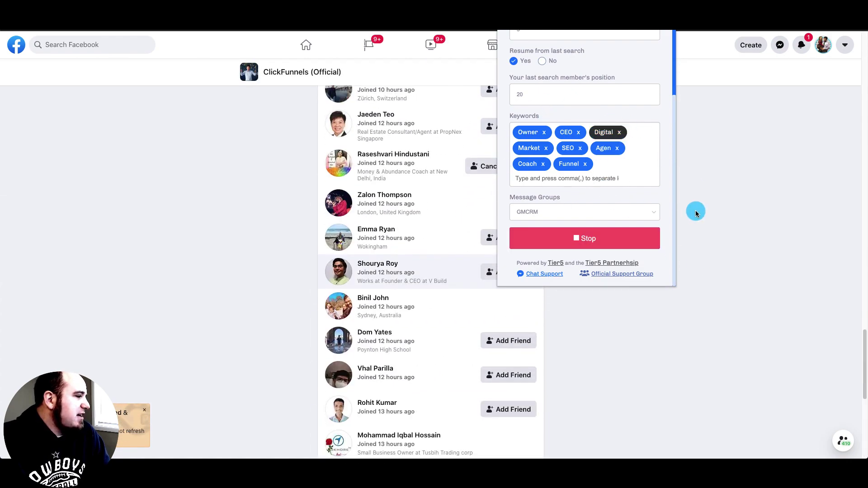
left_click(721, 290)
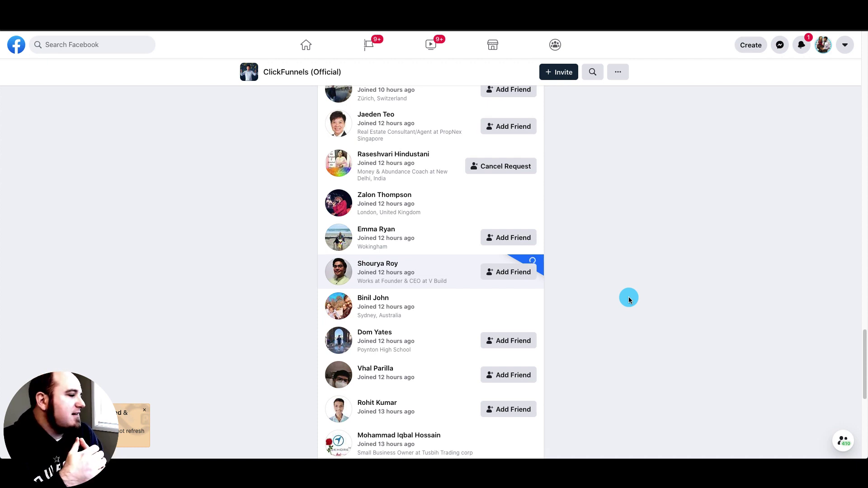
Check the look-up interval options, leave it at 30 seconds, and close the settings
left_click(674, 18)
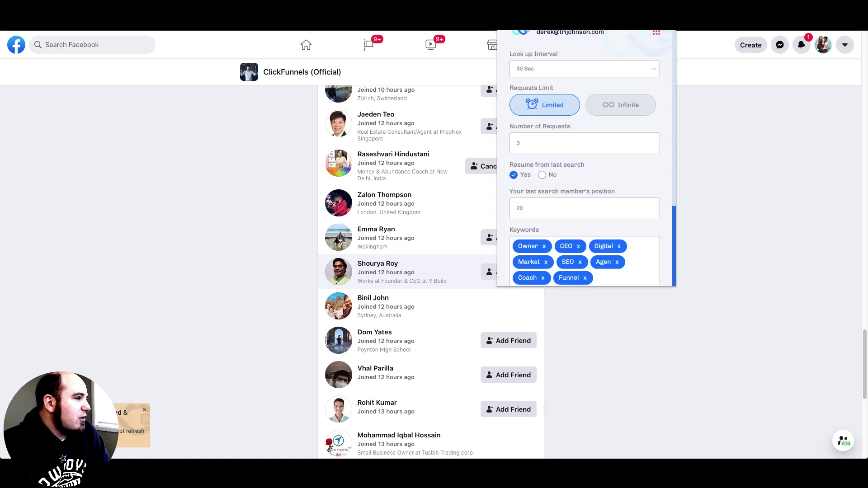
left_click(568, 73)
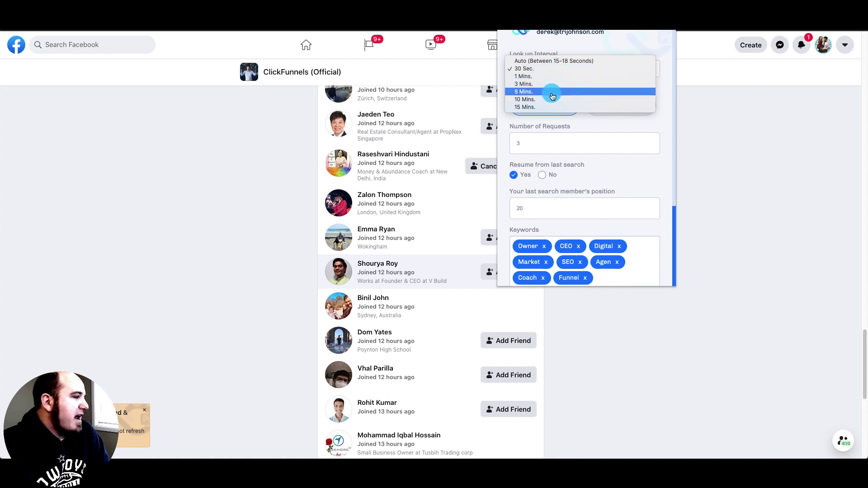
left_click(714, 184)
left_click(693, 294)
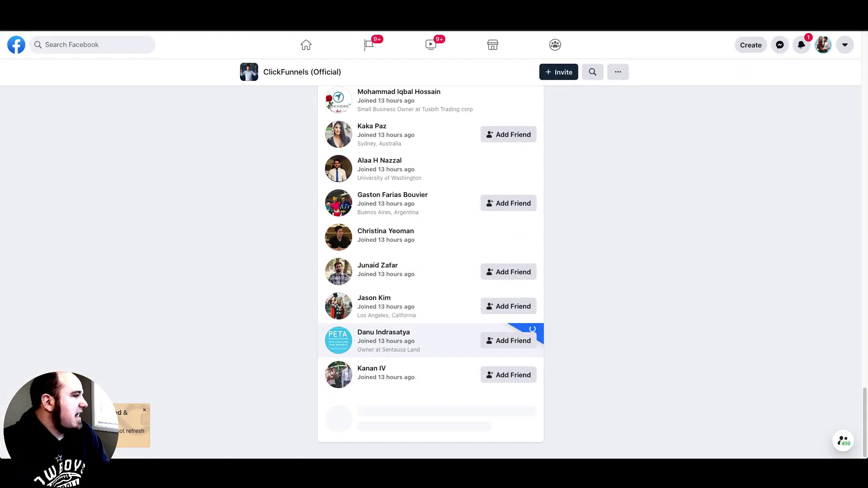
Let Friend Connector send more requests and intro messages, then return to the group members tab
scroll(535, 333, "down", 5)
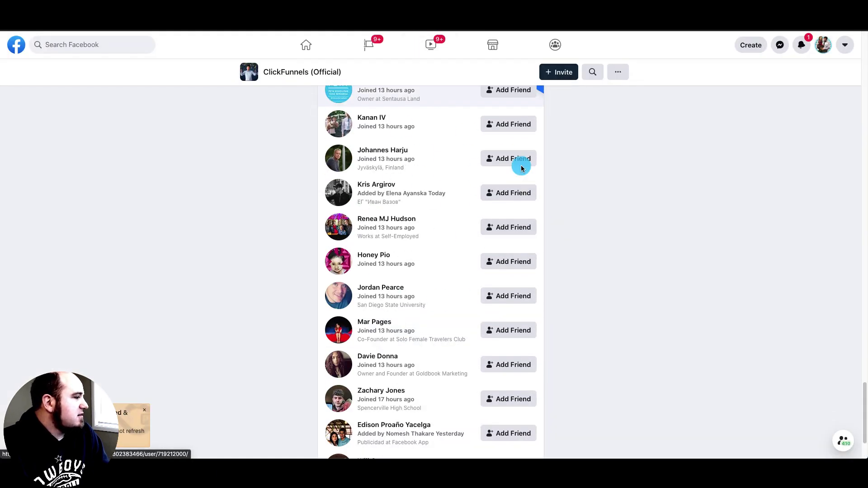
mouse_move(353, 20)
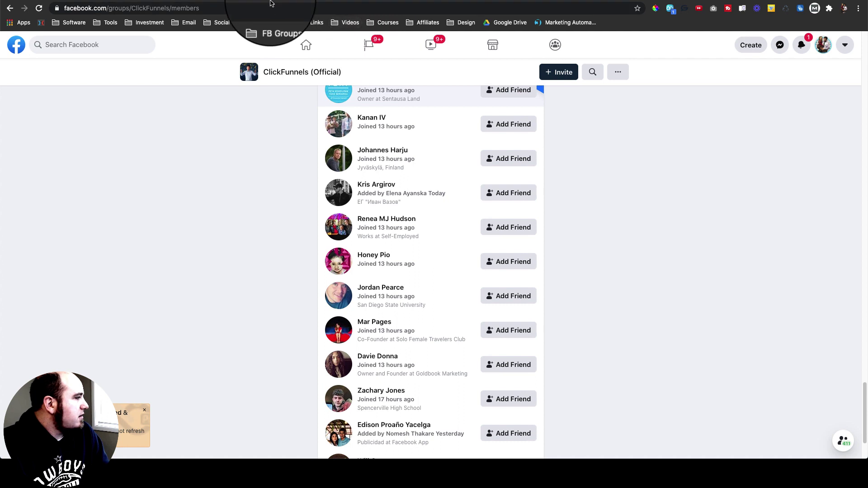
scroll(607, 251, "up", 3)
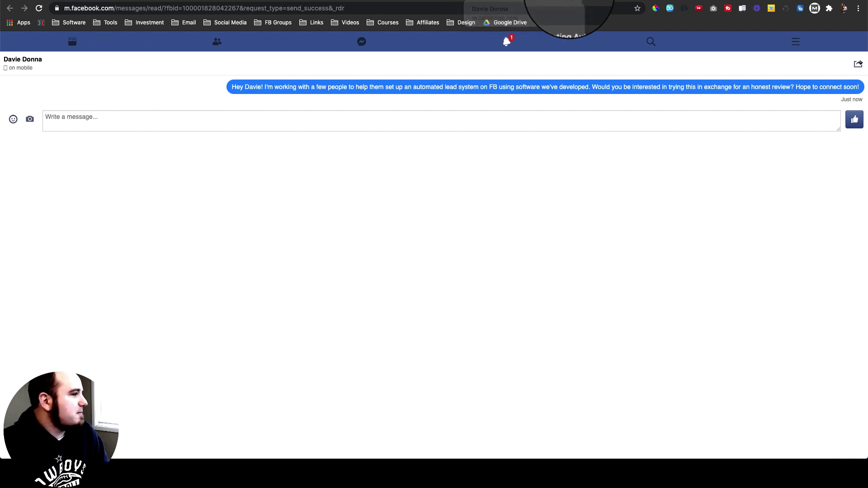
left_click(567, 2)
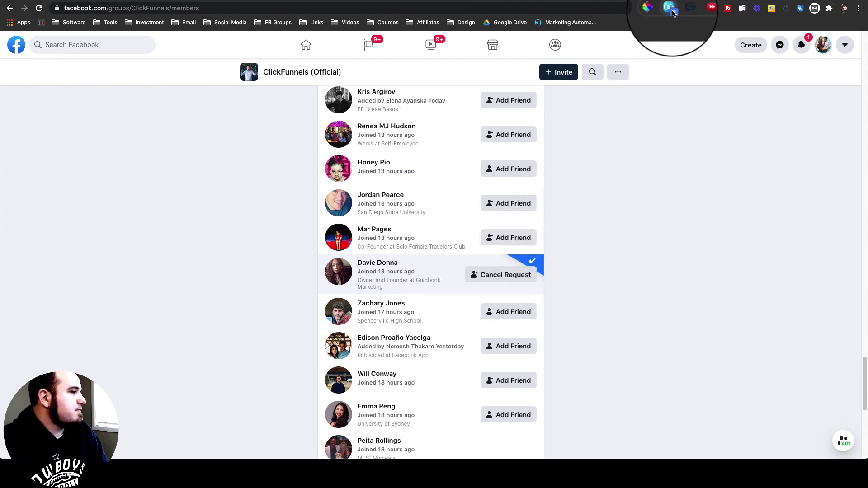
Label the third, second and top Messenger chats Cold Leads, then open the CRM label overview
key("ctrl+Tab")
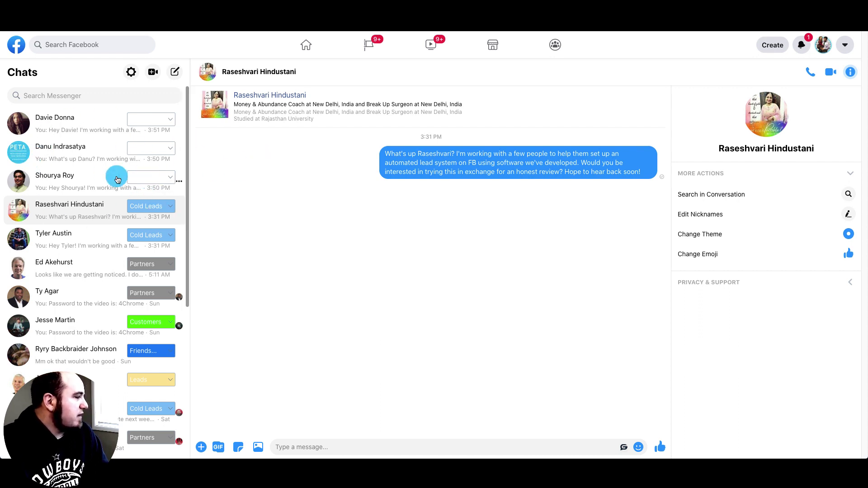
left_click(155, 184)
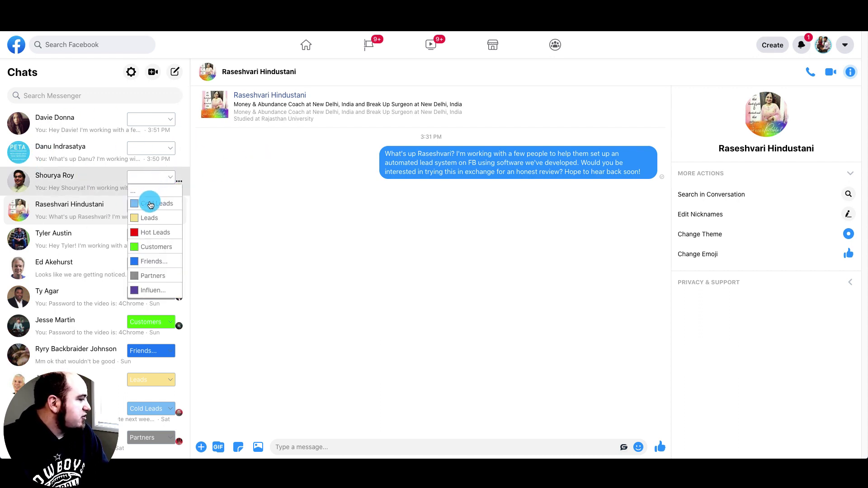
left_click(147, 202)
left_click(154, 153)
left_click(151, 174)
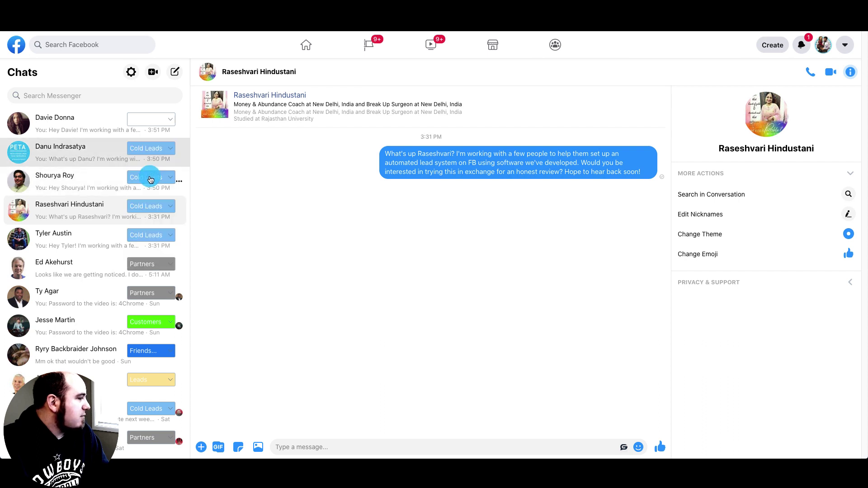
left_click(149, 120)
left_click(148, 146)
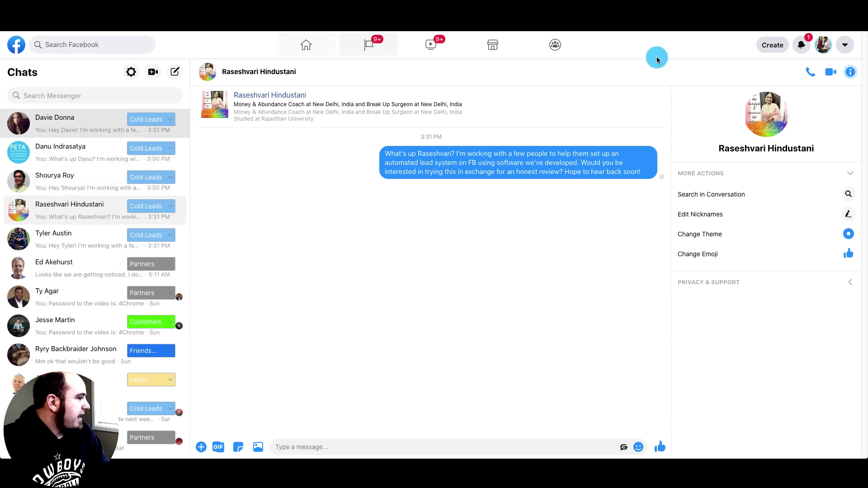
left_click(680, 18)
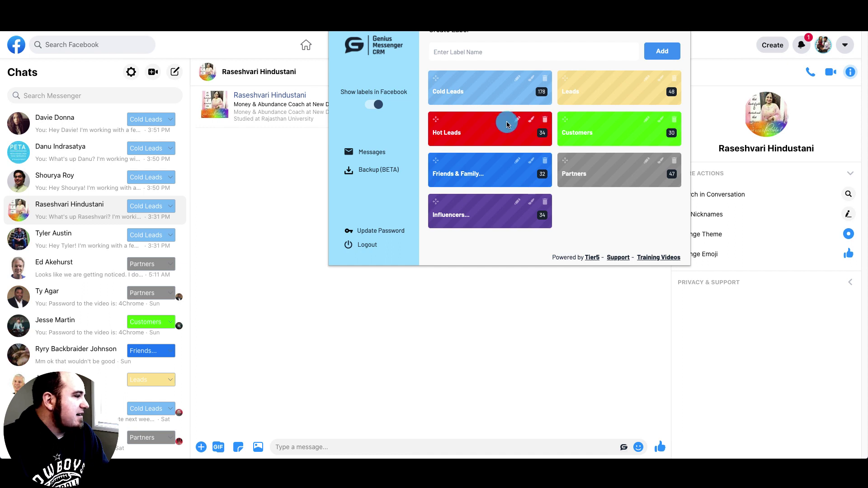
Move the first Cold Leads contact and the second chat to the Leads label
left_click(542, 93)
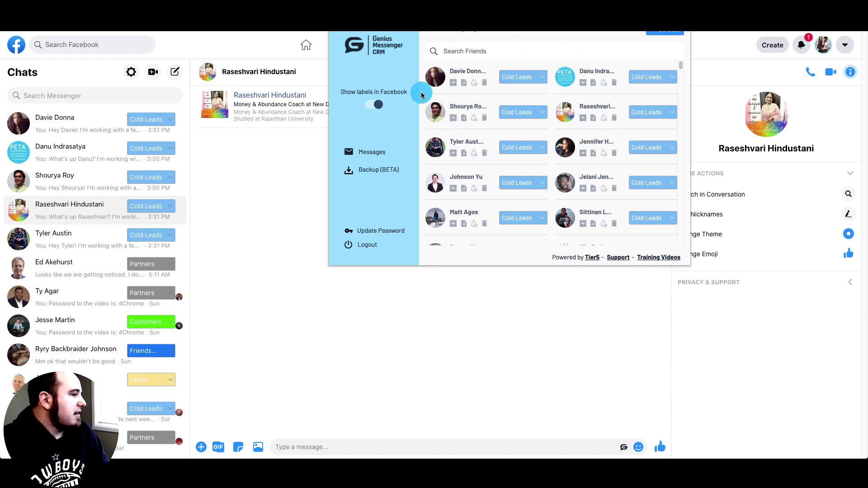
left_click(533, 79)
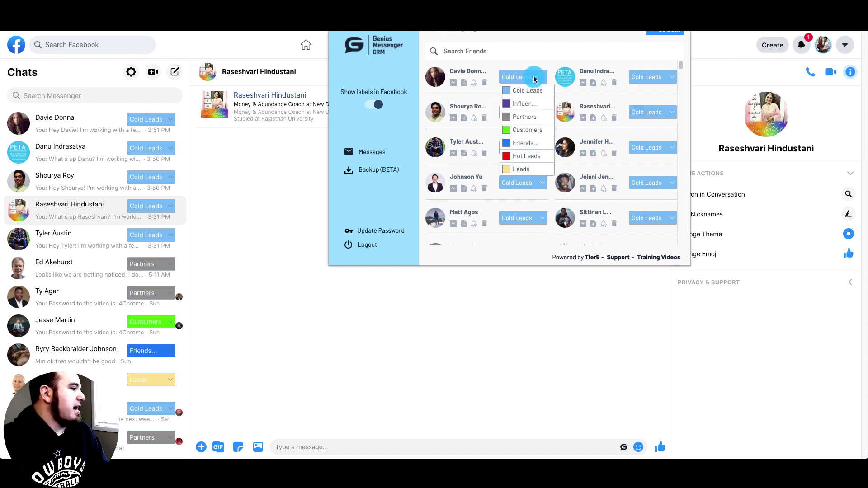
left_click(520, 169)
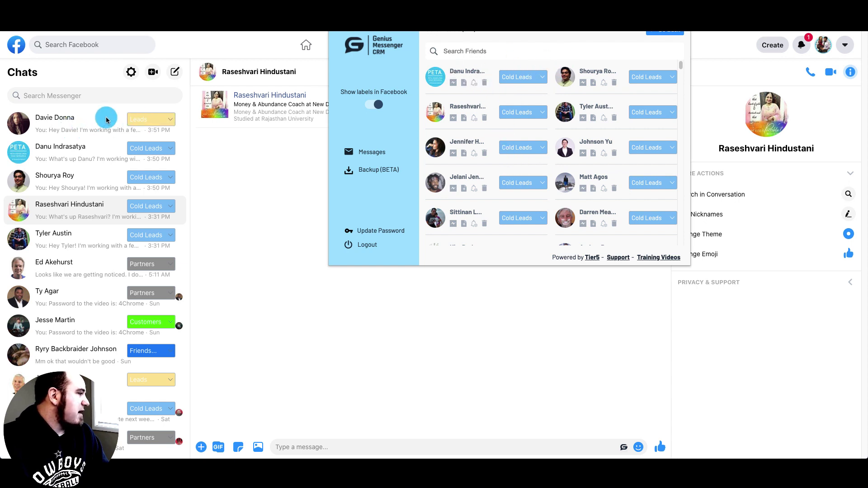
left_click(243, 155)
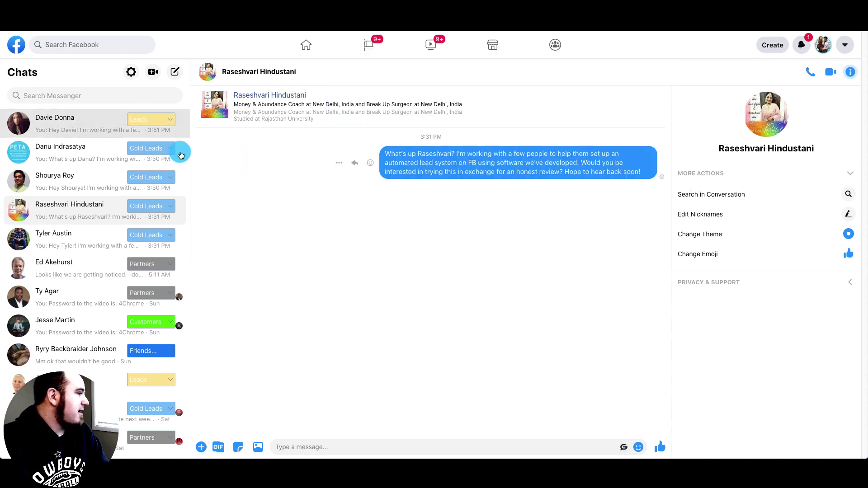
left_click(151, 148)
left_click(146, 187)
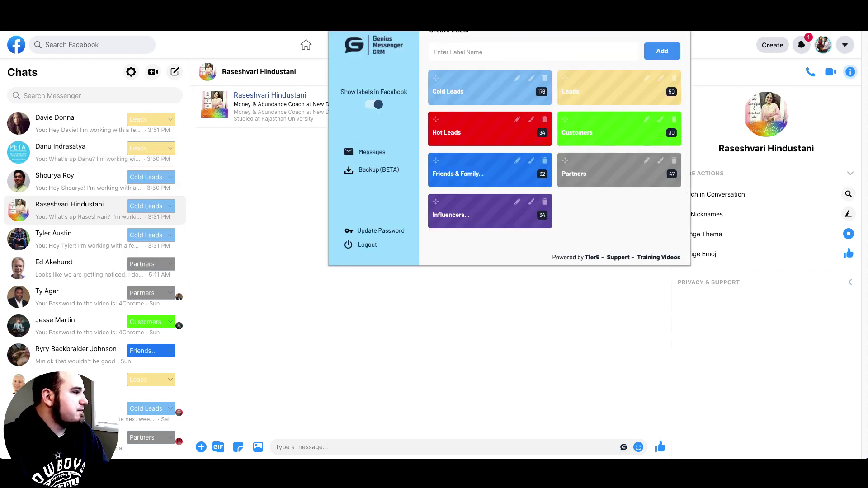
Promote the first Leads contact to Hot Leads and close the CRM window
left_click(672, 96)
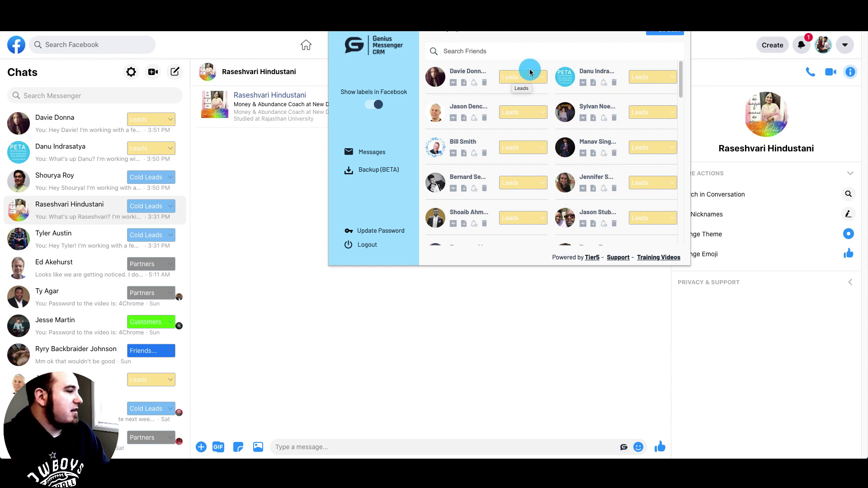
left_click(525, 74)
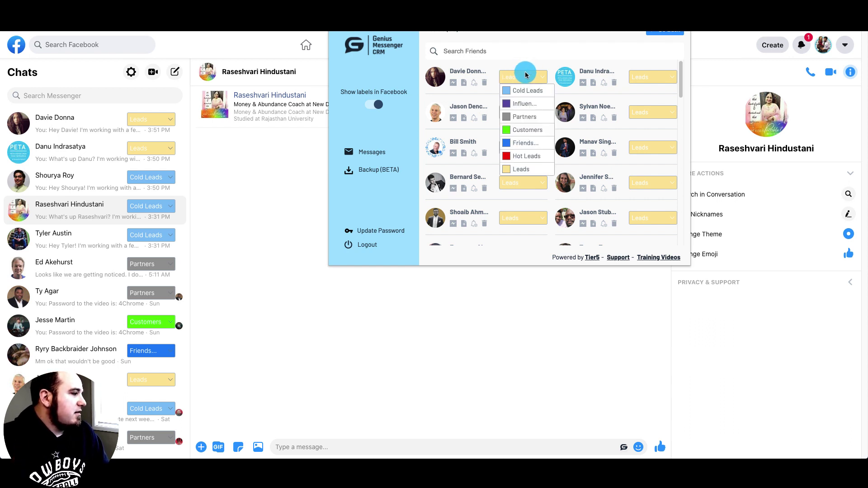
left_click(522, 156)
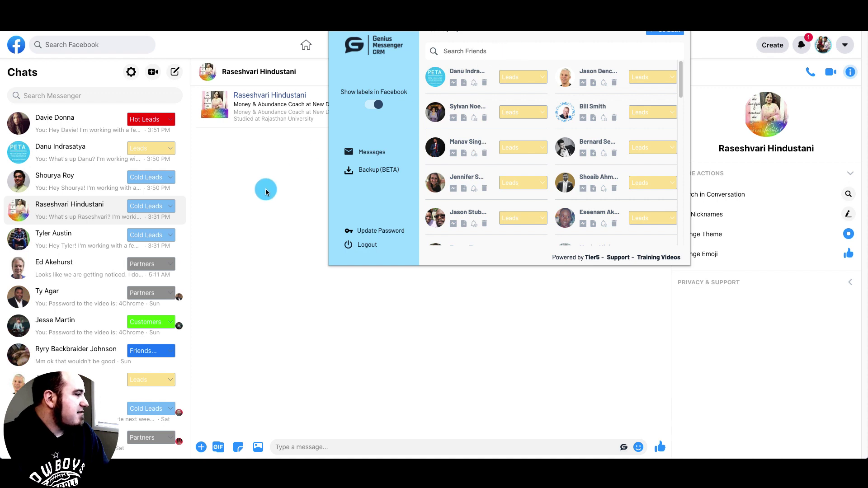
left_click(277, 181)
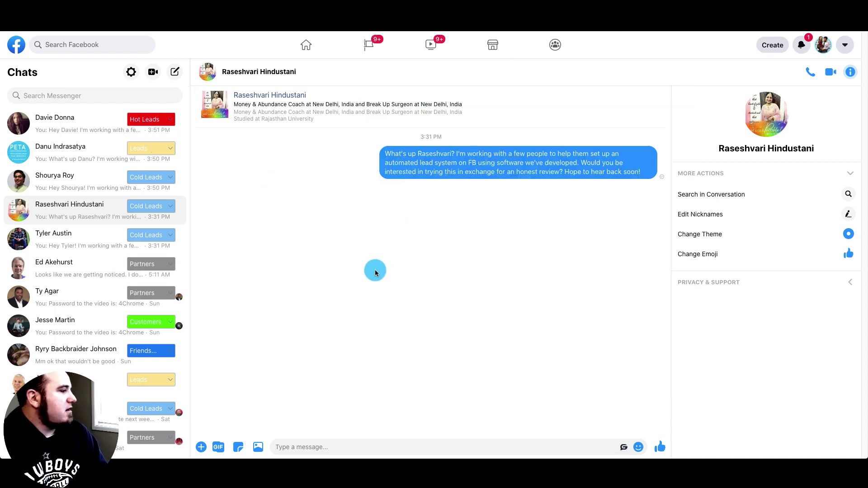
left_click(573, 450)
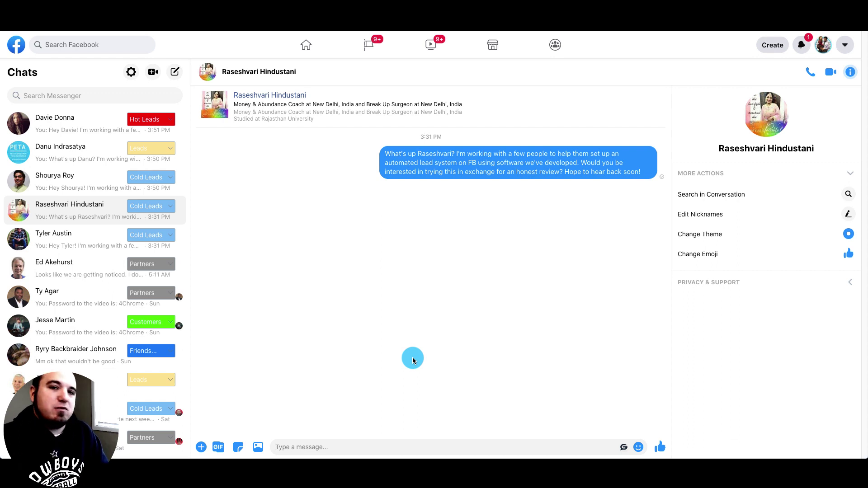
left_click(623, 449)
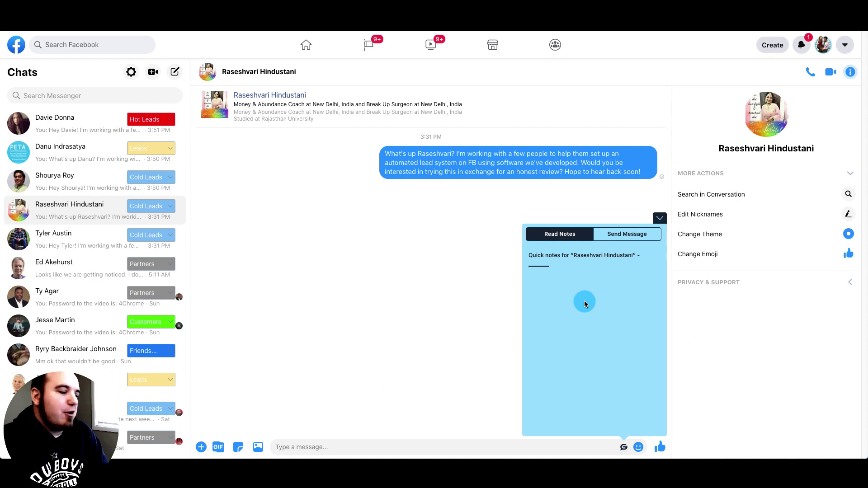
left_click(620, 238)
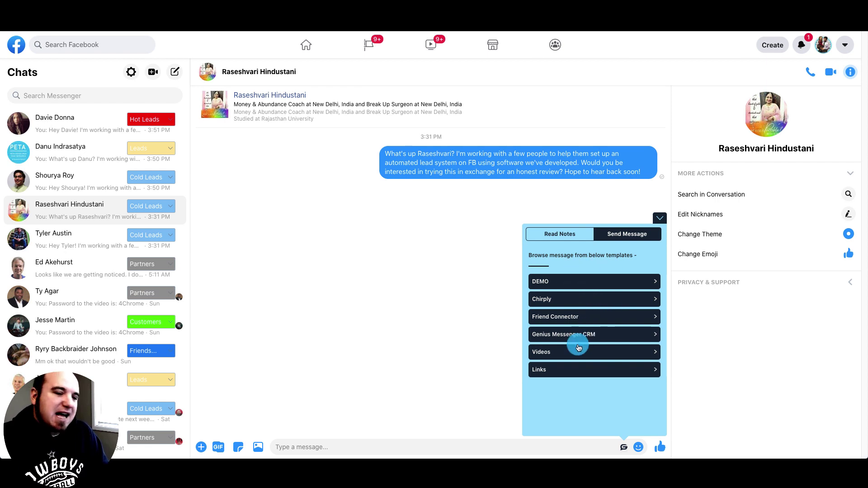
left_click(563, 317)
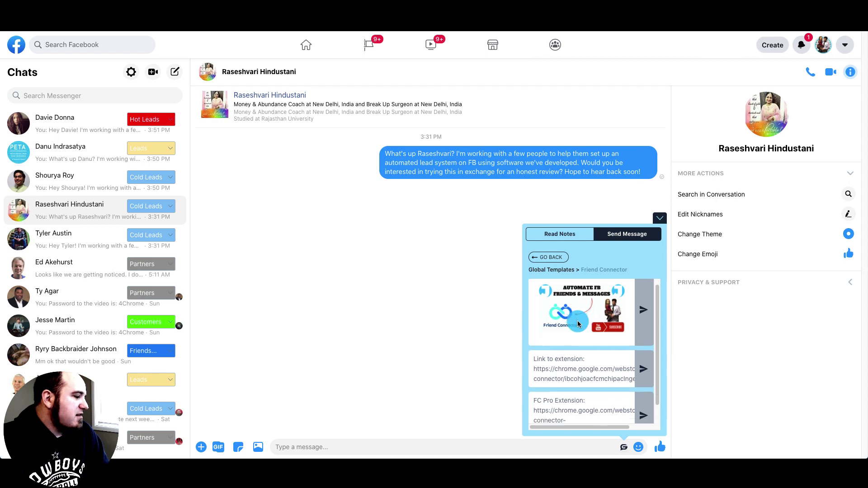
left_click(548, 256)
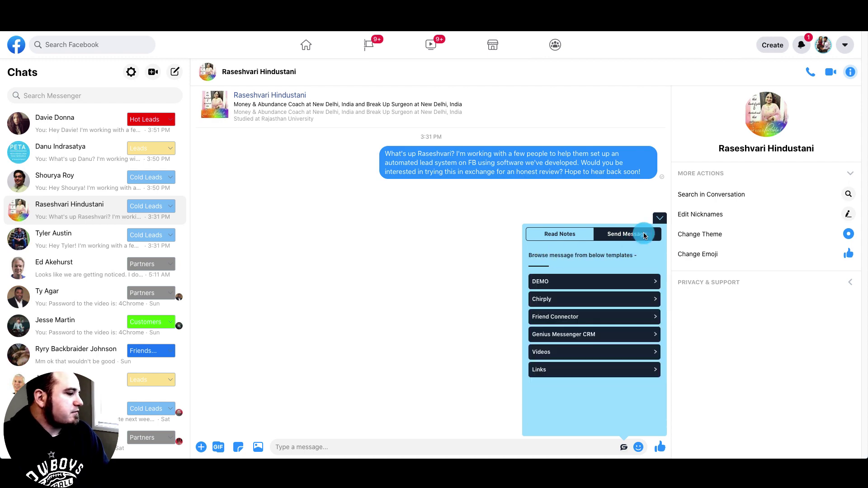
left_click(660, 218)
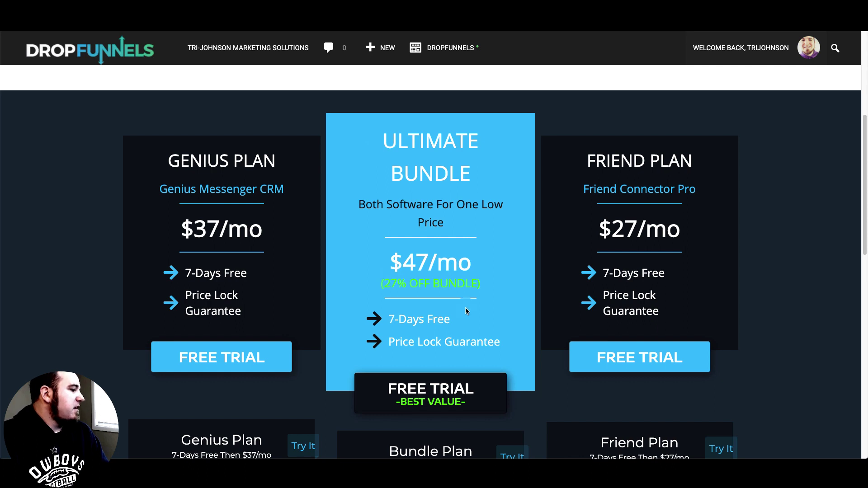
Highlight the $47/mo bundle price and its Both Software line on the pricing page
scroll(466, 311, "down", 1)
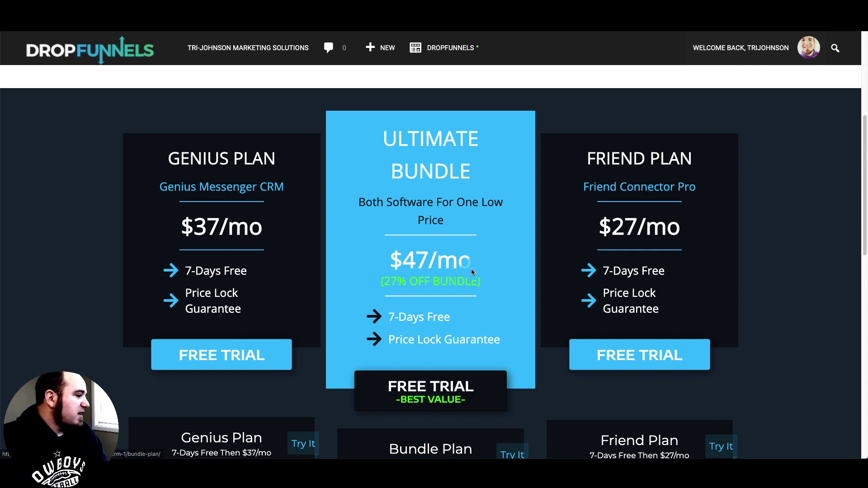
left_click_drag(478, 264, 382, 262)
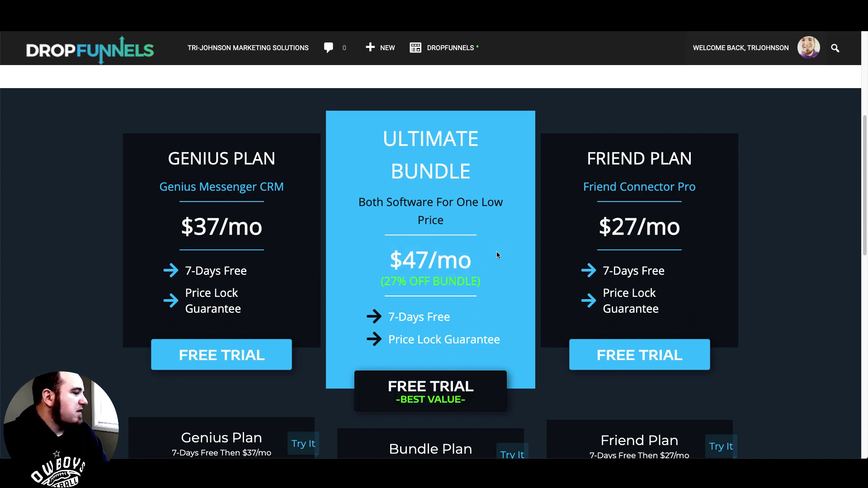
left_click_drag(432, 203, 425, 204)
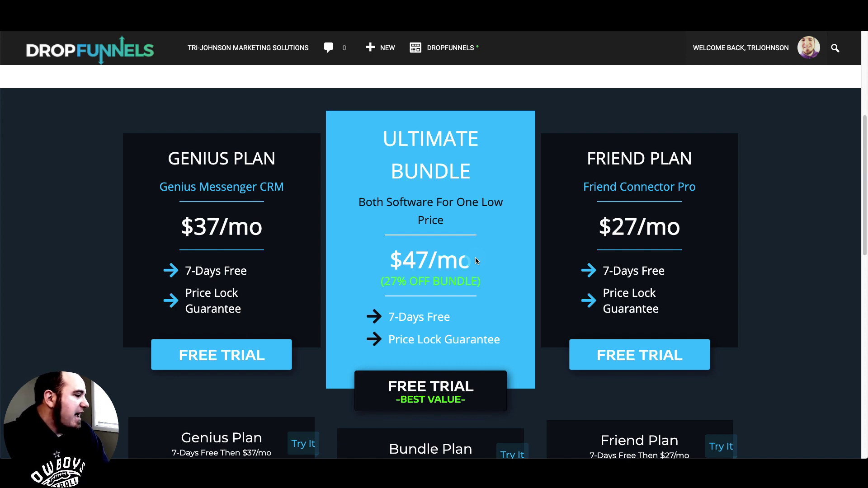
Start the Bundle Plan 7-Days Free trial checkout from its Try It button
scroll(476, 261, "down", 8)
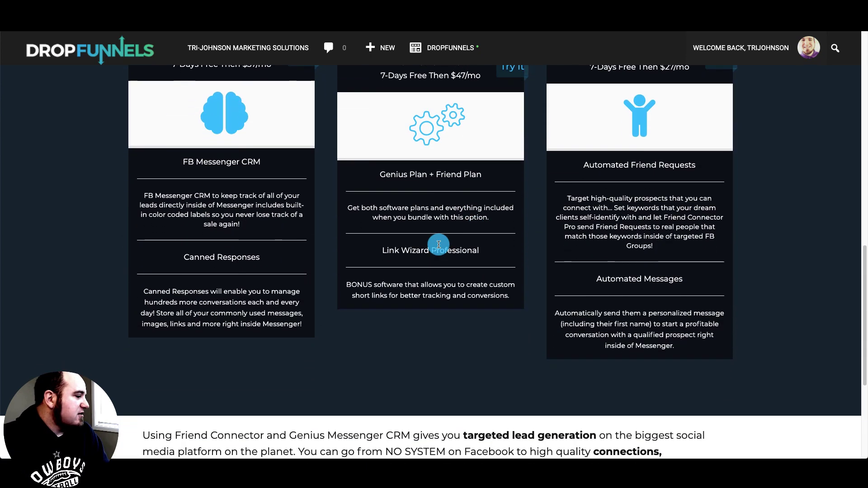
mouse_move(219, 49)
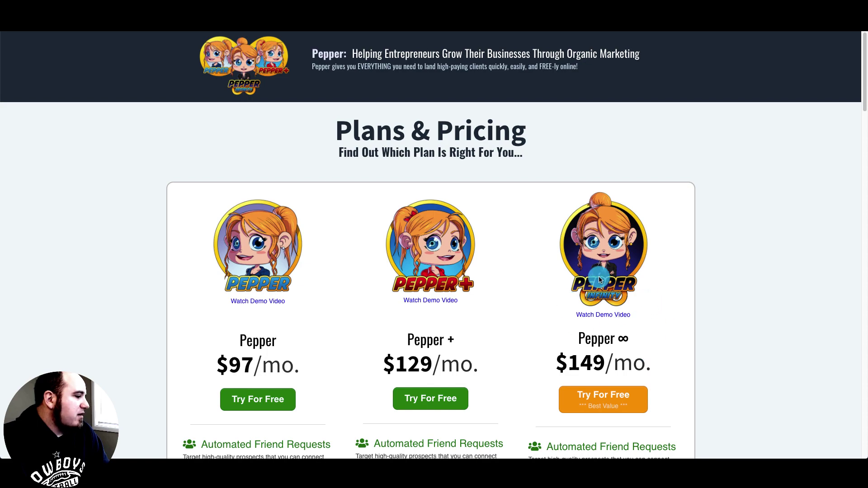
scroll(677, 273, "down", 2)
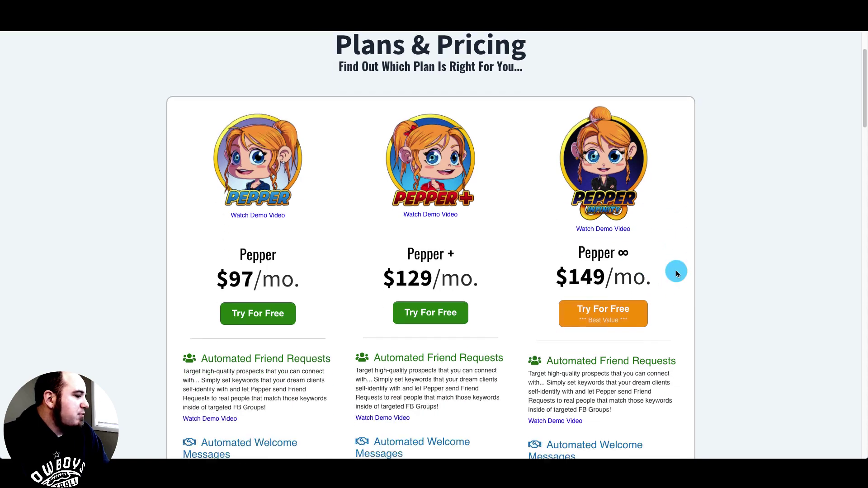
scroll(677, 274, "down", 5)
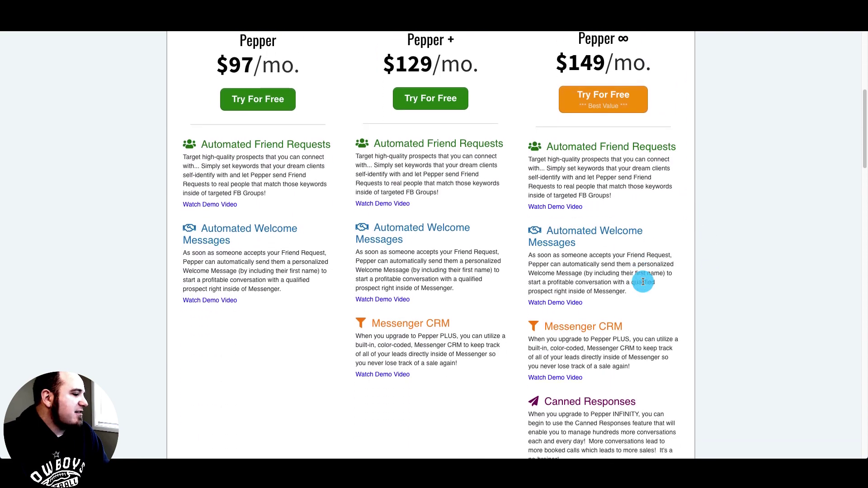
scroll(643, 281, "down", 1)
scroll(645, 257, "up", 8)
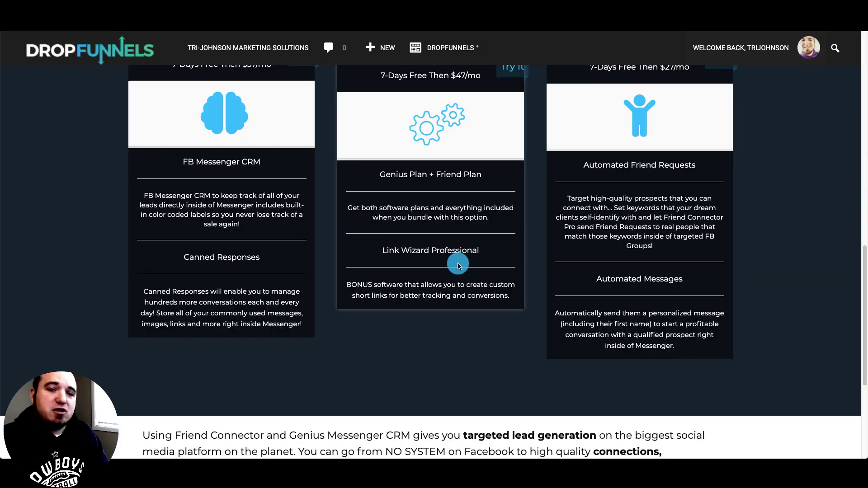
scroll(458, 266, "up", 3)
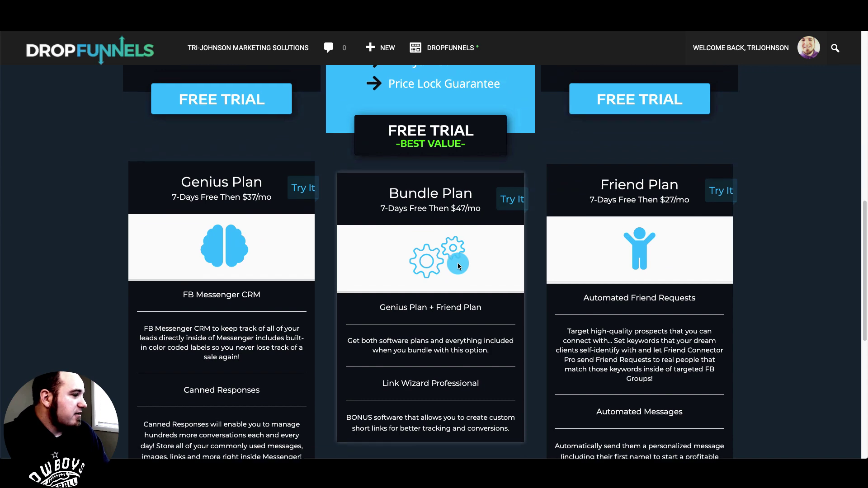
scroll(458, 265, "up", 2)
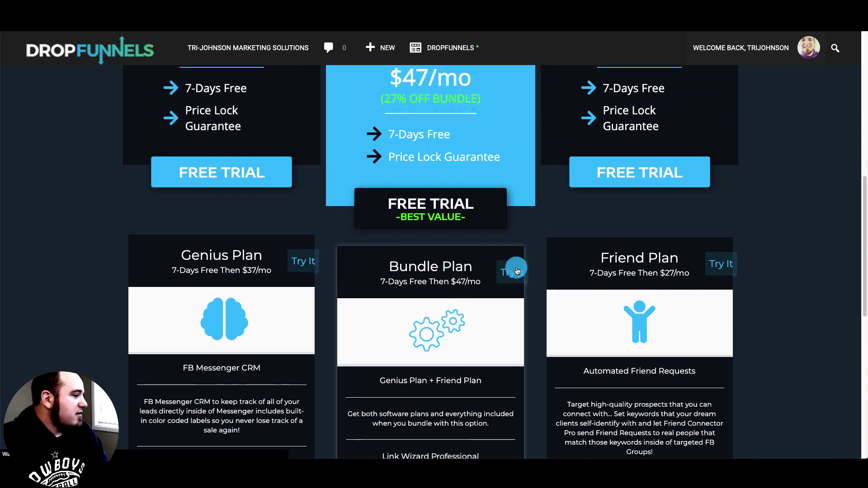
left_click(517, 271)
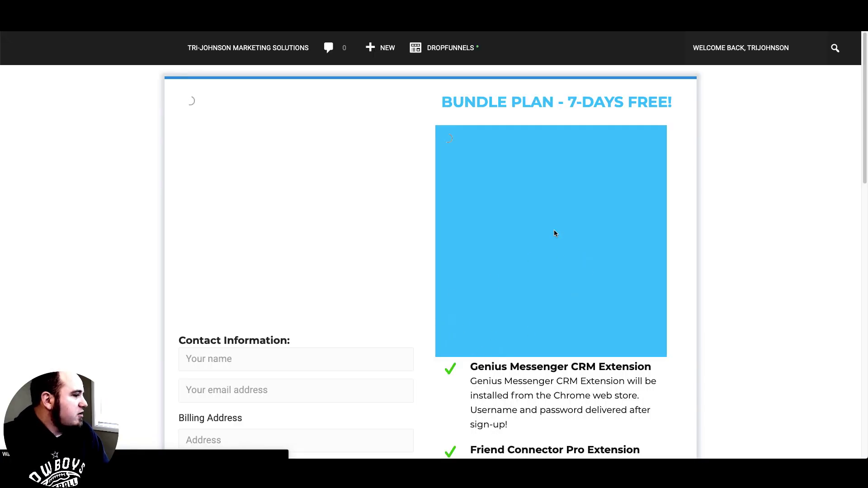
left_click(493, 223)
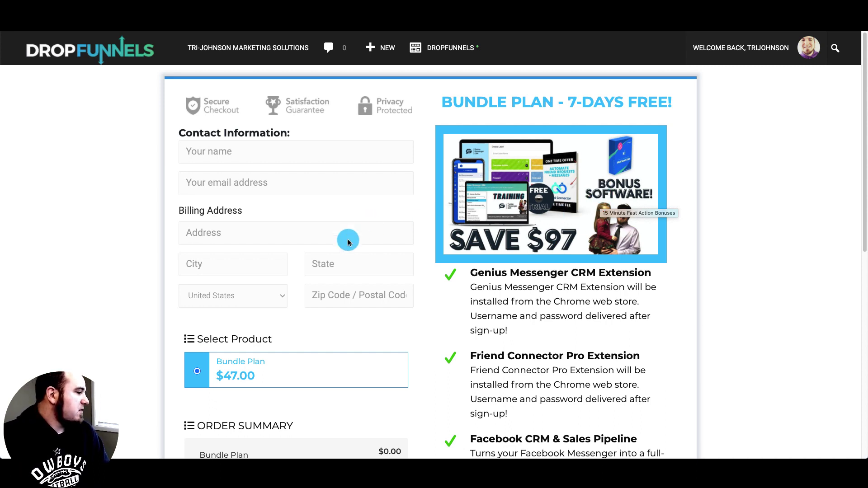
scroll(278, 380, "down", 5)
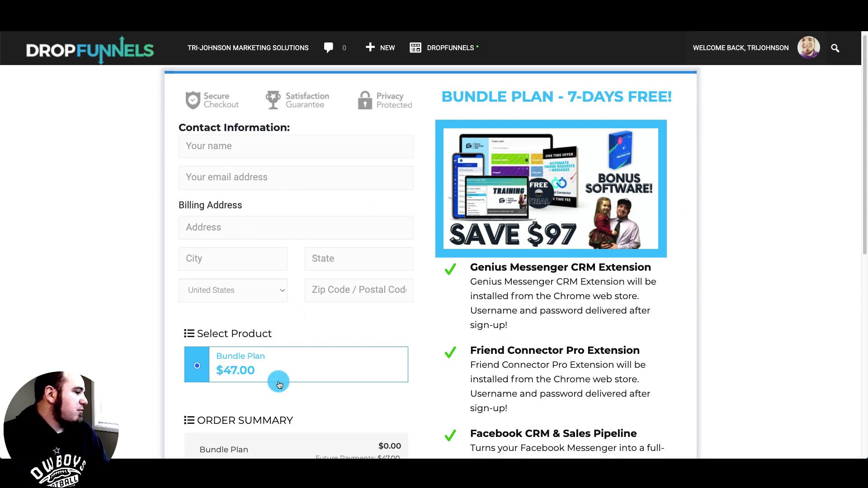
scroll(279, 382, "down", 1)
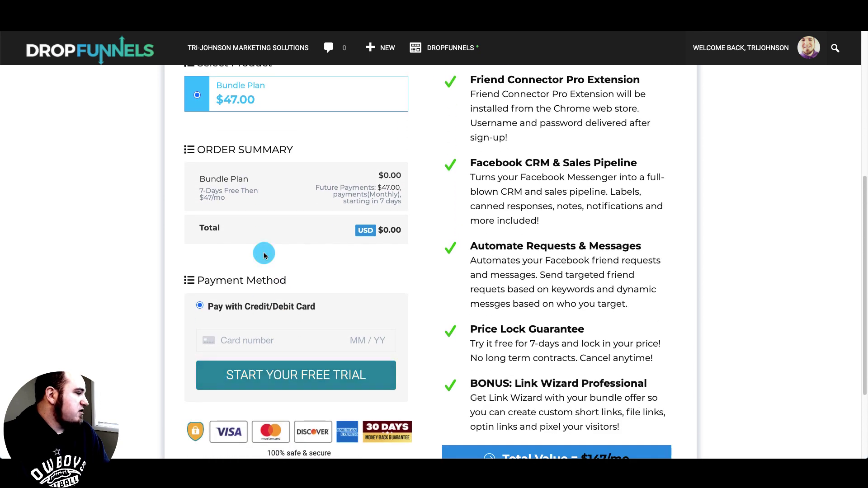
scroll(272, 335, "down", 1)
scroll(481, 304, "down", 2)
scroll(481, 304, "up", 9)
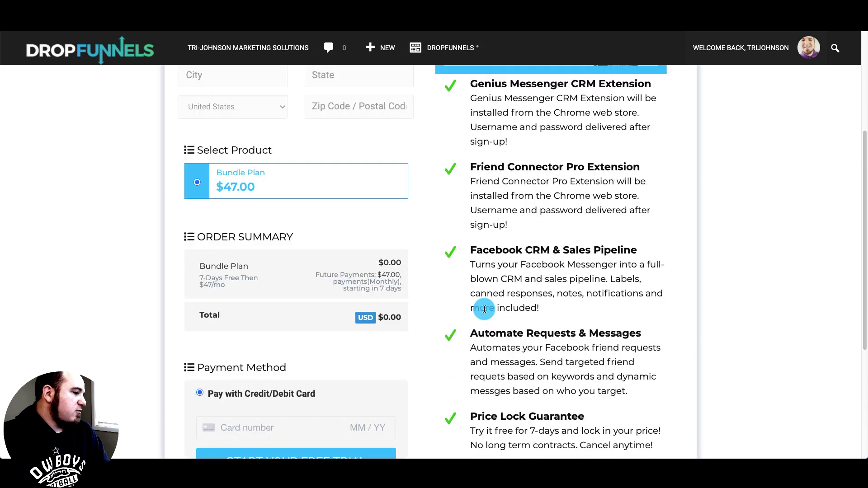